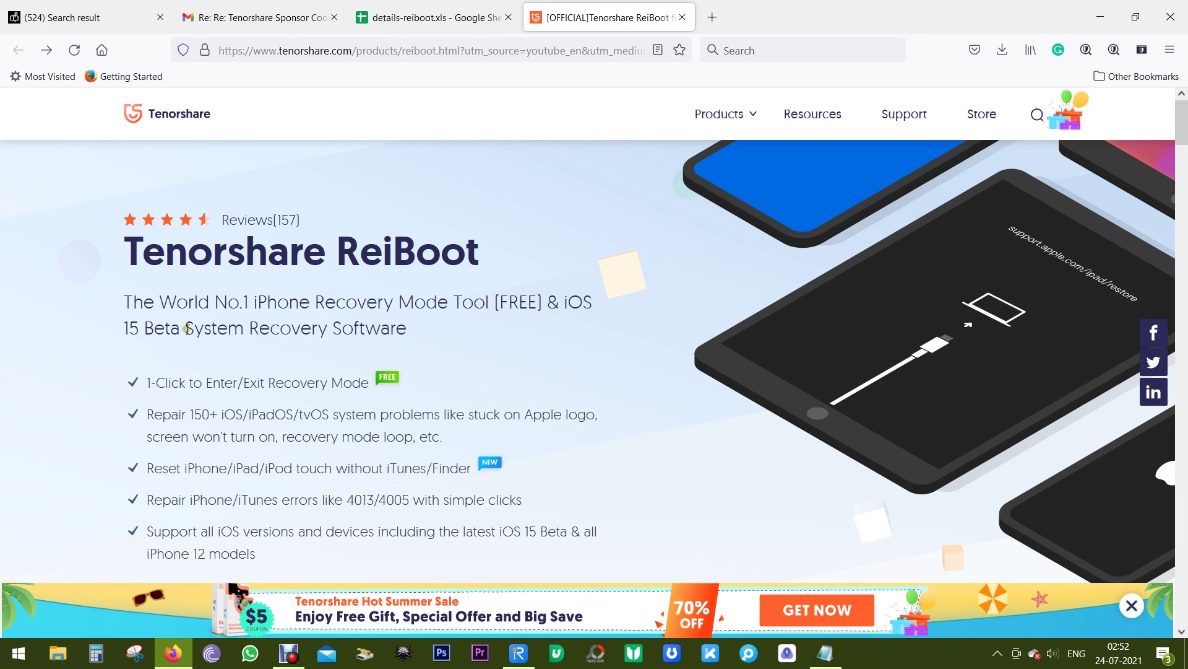
Highlight the System Recovery Software subtitle, ReiBoot heading, and Apple-logo and screen-won't-turn-on problems.
drag(187, 328, 407, 332)
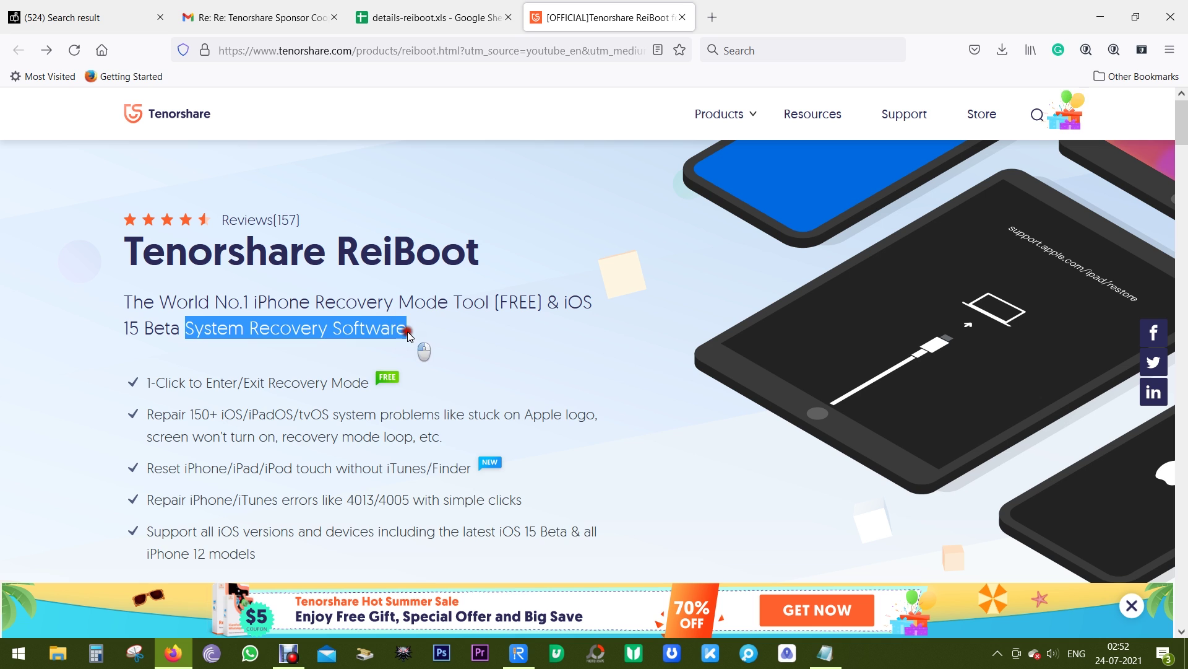
click(463, 349)
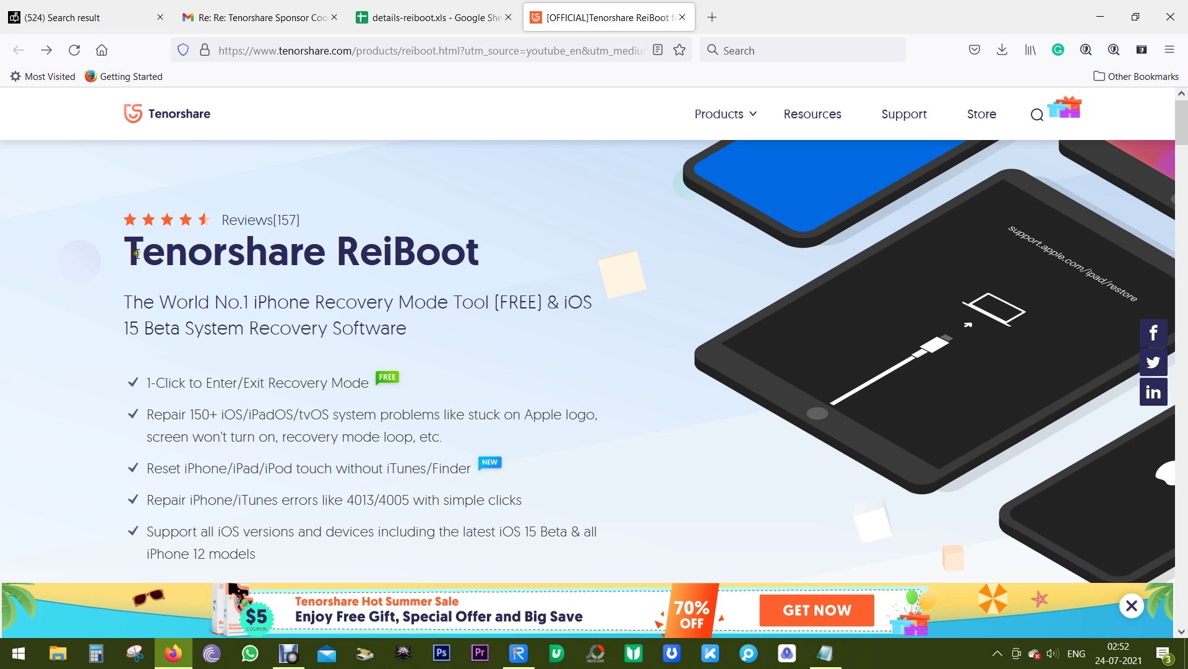
drag(126, 251, 480, 258)
click(540, 254)
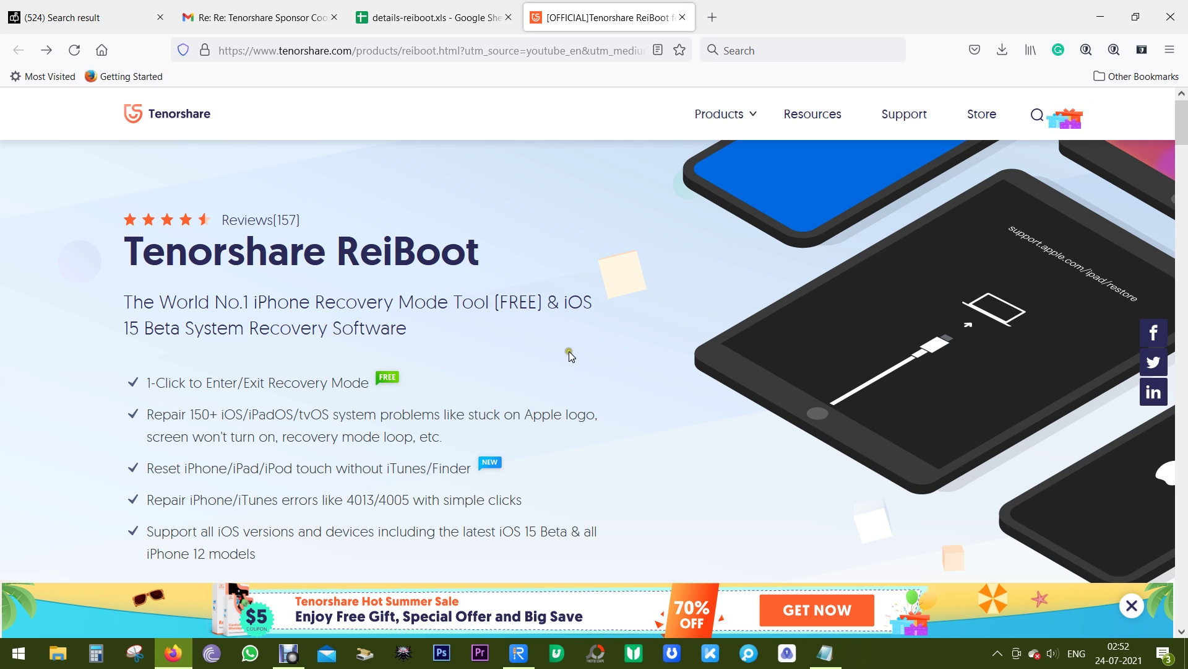
drag(469, 415, 594, 413)
drag(151, 438, 446, 440)
click(489, 444)
Highlight the Repair 150+ iOS, Enter/Exit Recovery Mode and reset-without-iTunes/Finder features.
drag(149, 413, 329, 414)
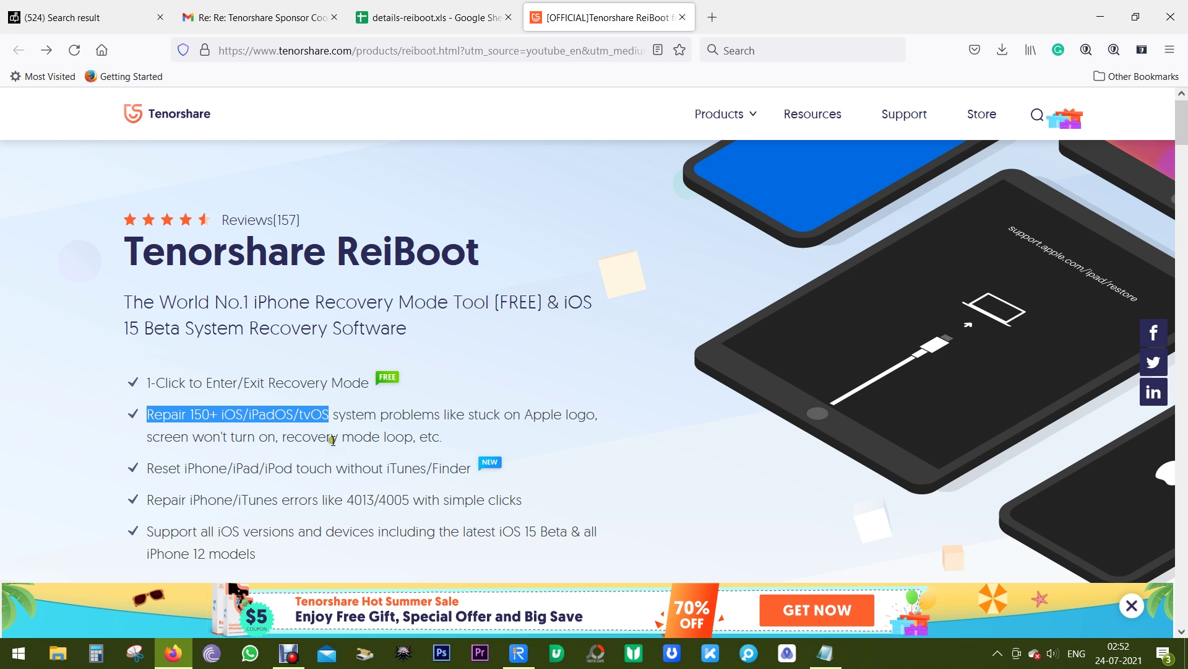
drag(154, 383, 370, 388)
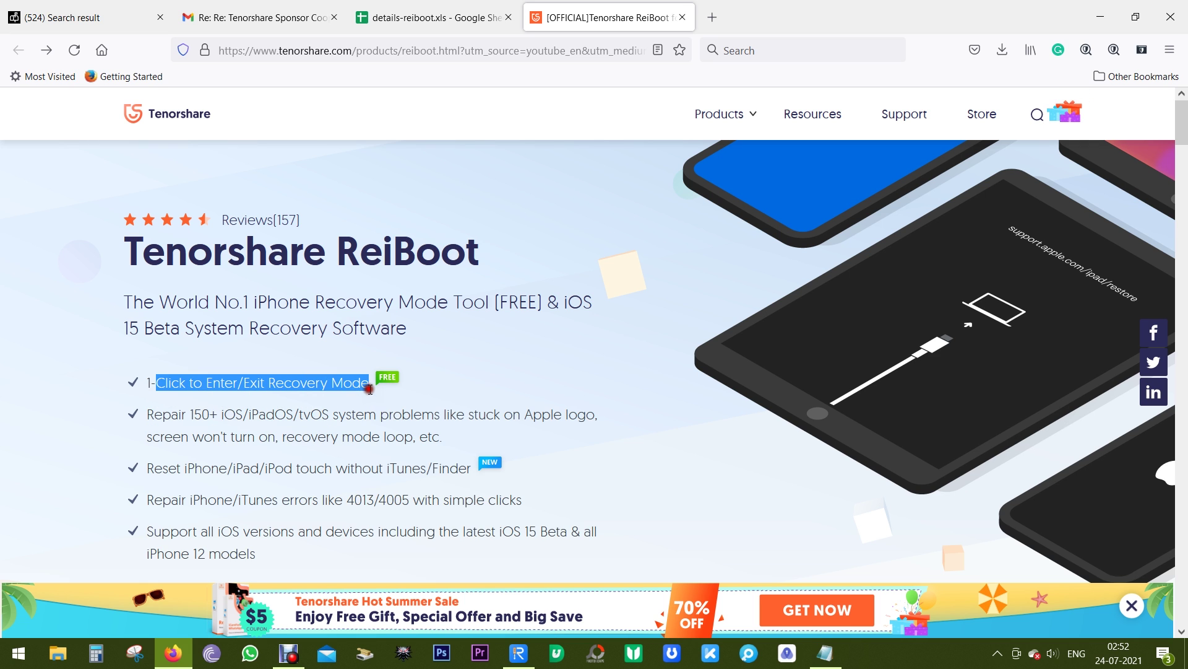
click(406, 379)
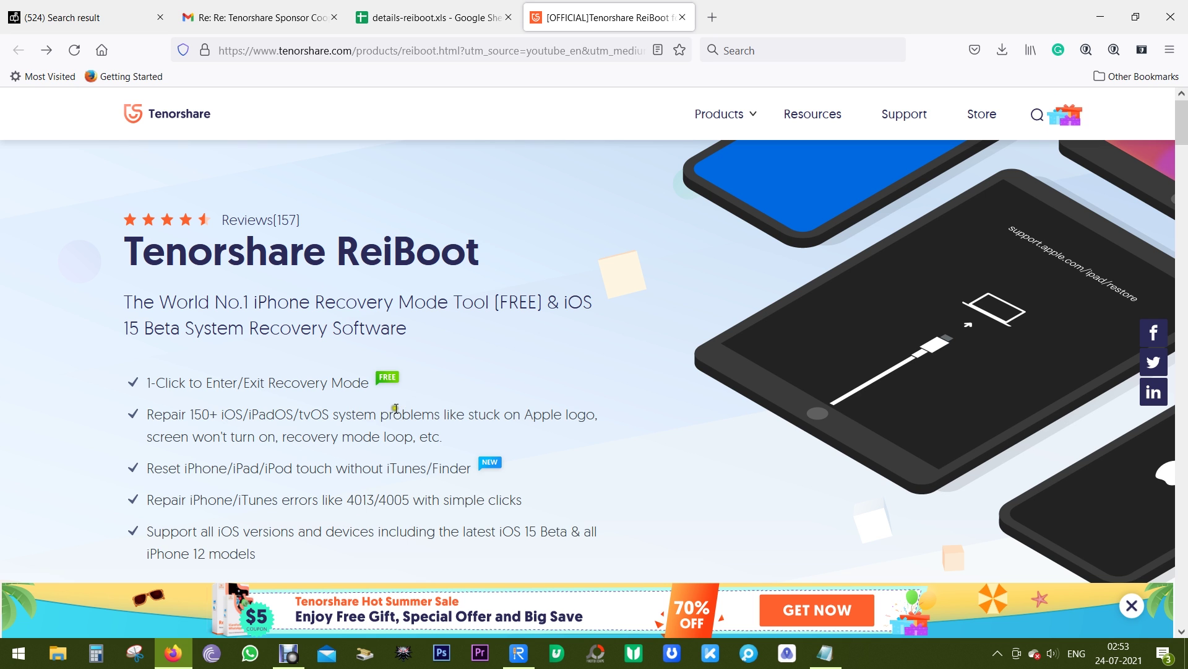
scroll(402, 402, down, 1)
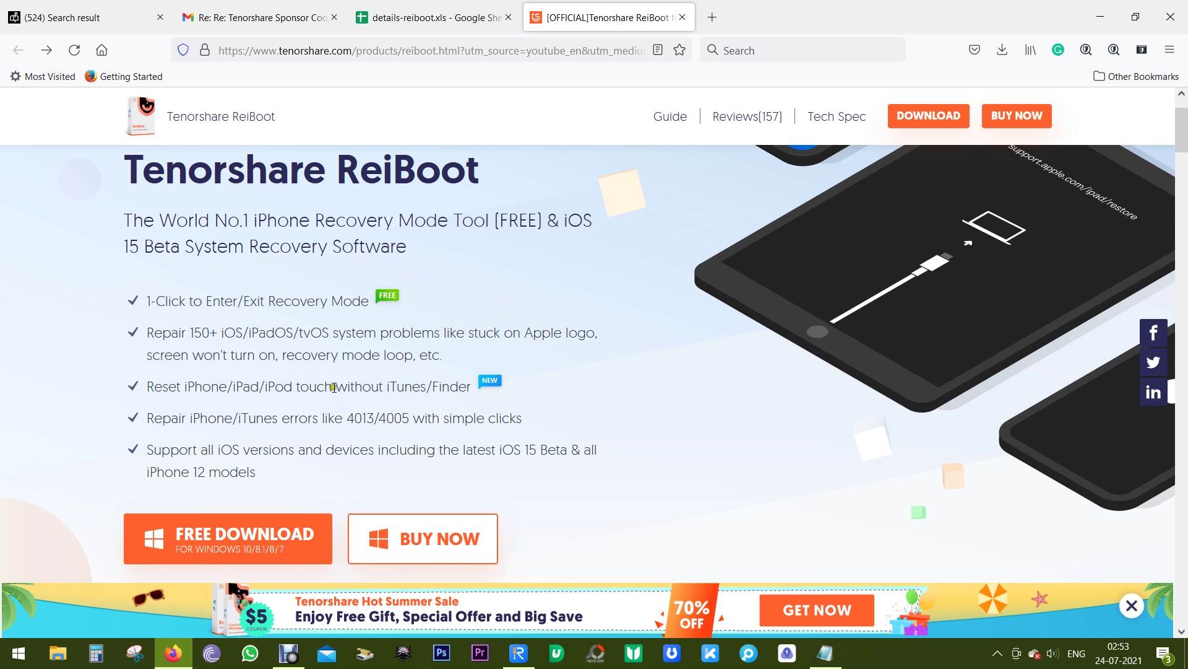
drag(148, 387, 471, 394)
click(399, 398)
drag(410, 466, 379, 449)
scroll(280, 300, down, 4)
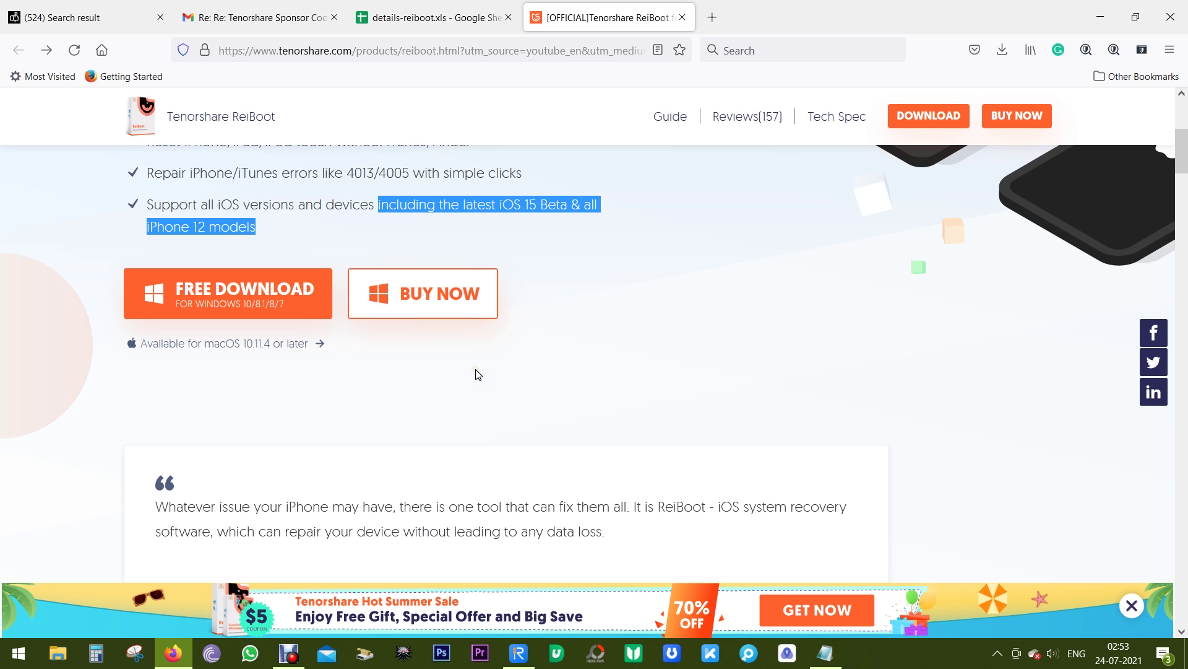
Open the Hot Summer Sale page from the footer banner and scroll to ReiBoot's $29.95 offer.
click(467, 608)
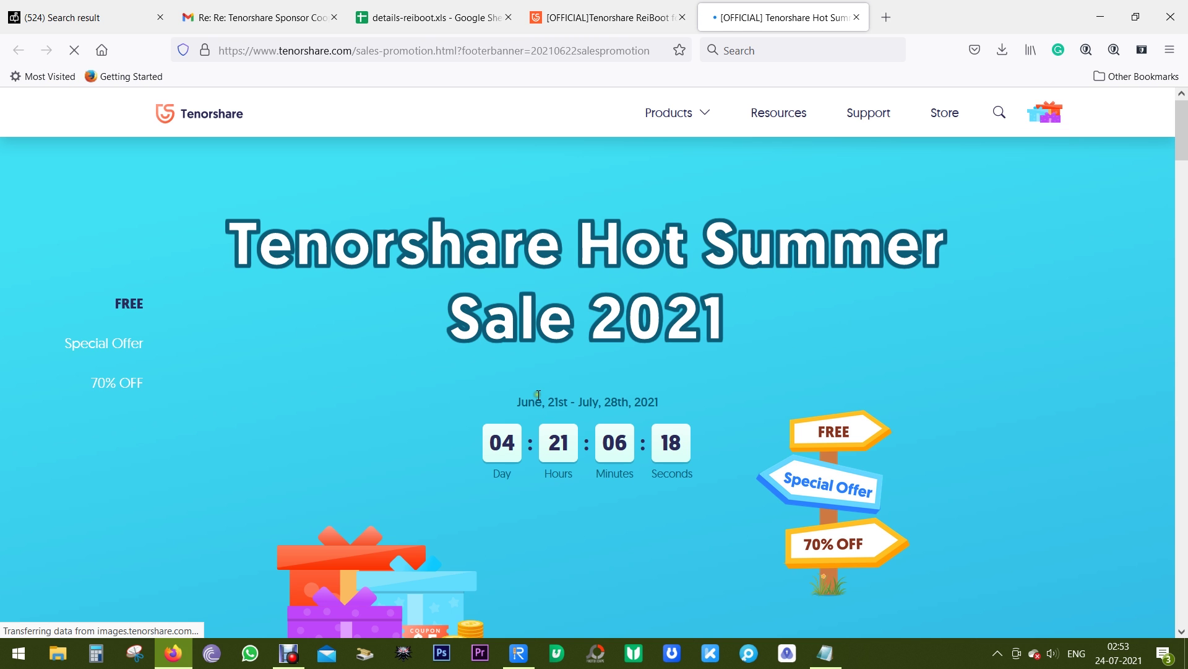
scroll(661, 402, down, 7)
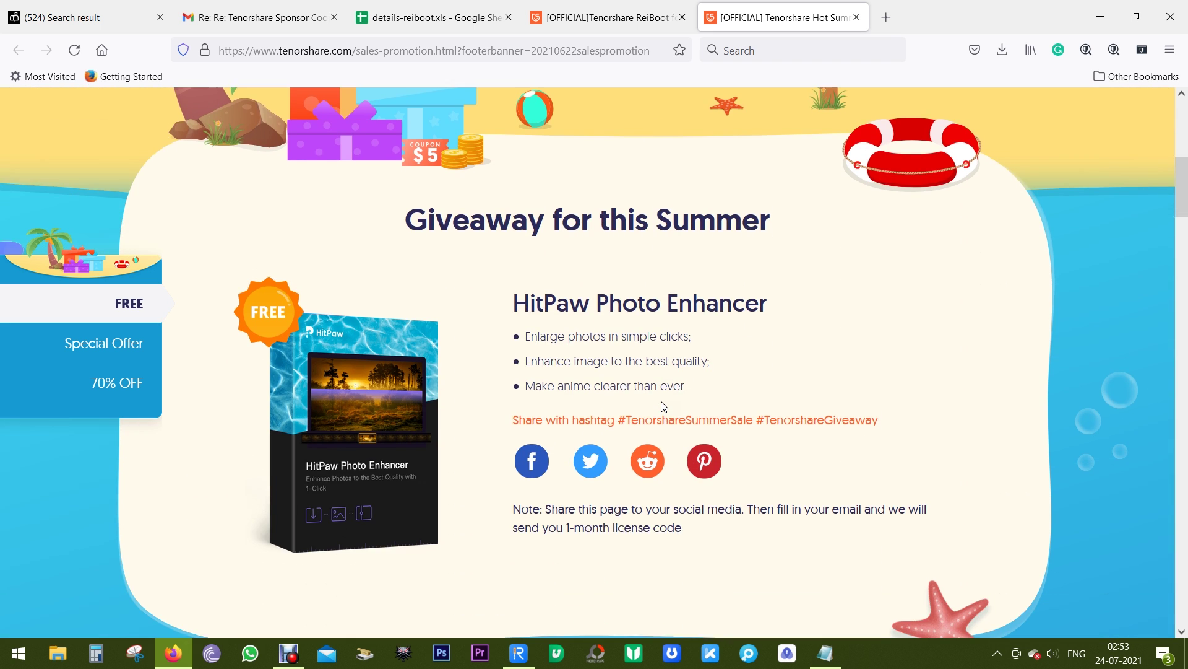
scroll(661, 402, down, 5)
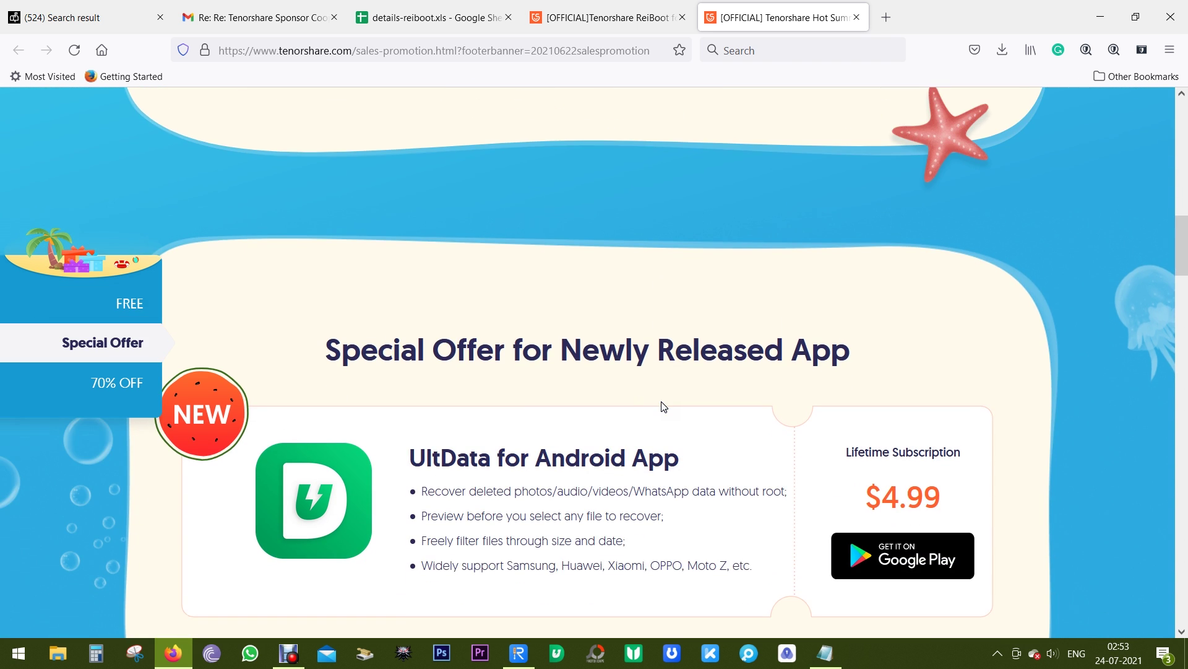
scroll(661, 405, down, 1)
scroll(644, 377, down, 12)
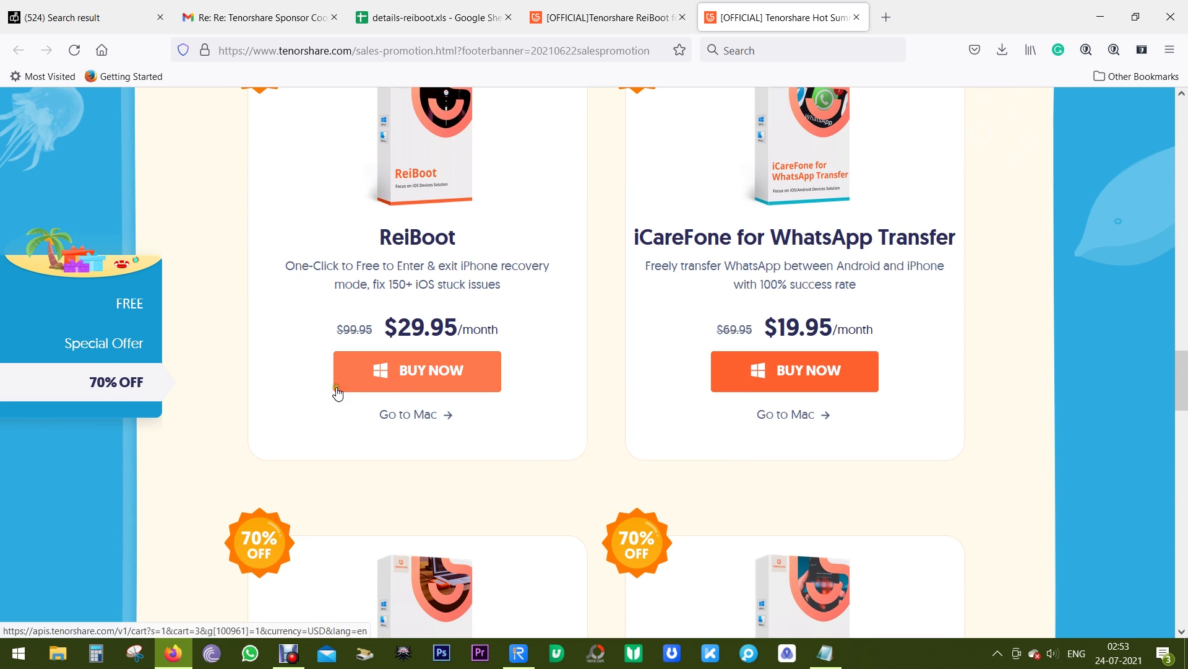
Return to the ReiBoot product tab and highlight the Totally Free heading.
click(635, 13)
scroll(587, 332, up, 3)
scroll(593, 337, down, 5)
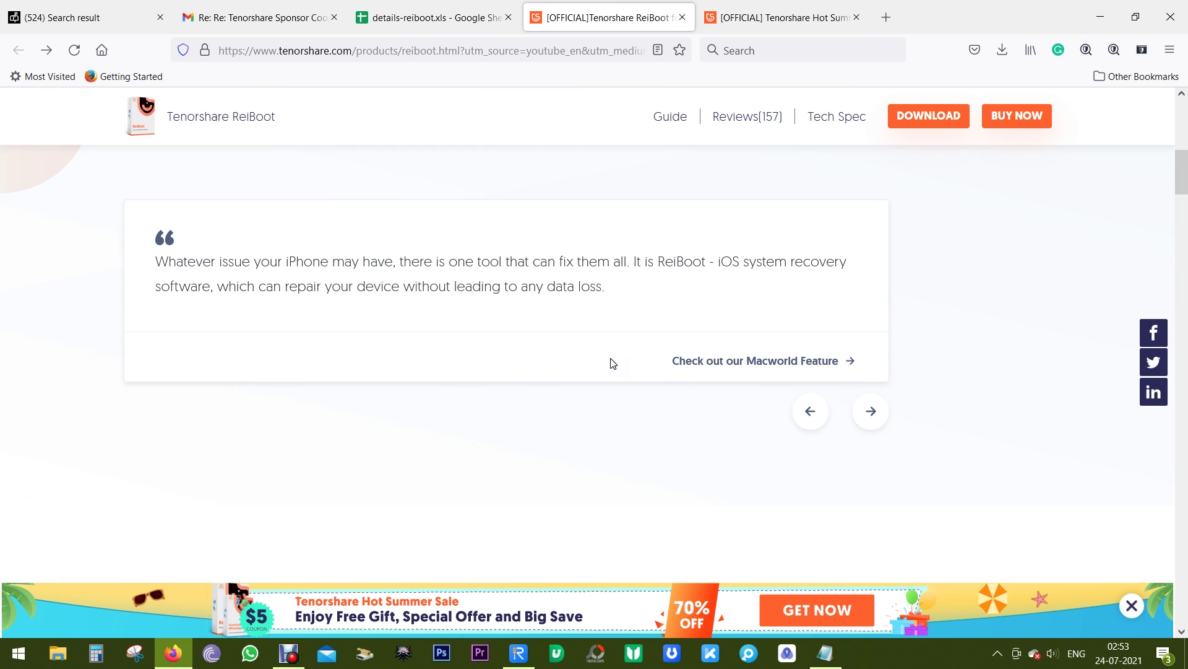
scroll(612, 363, down, 5)
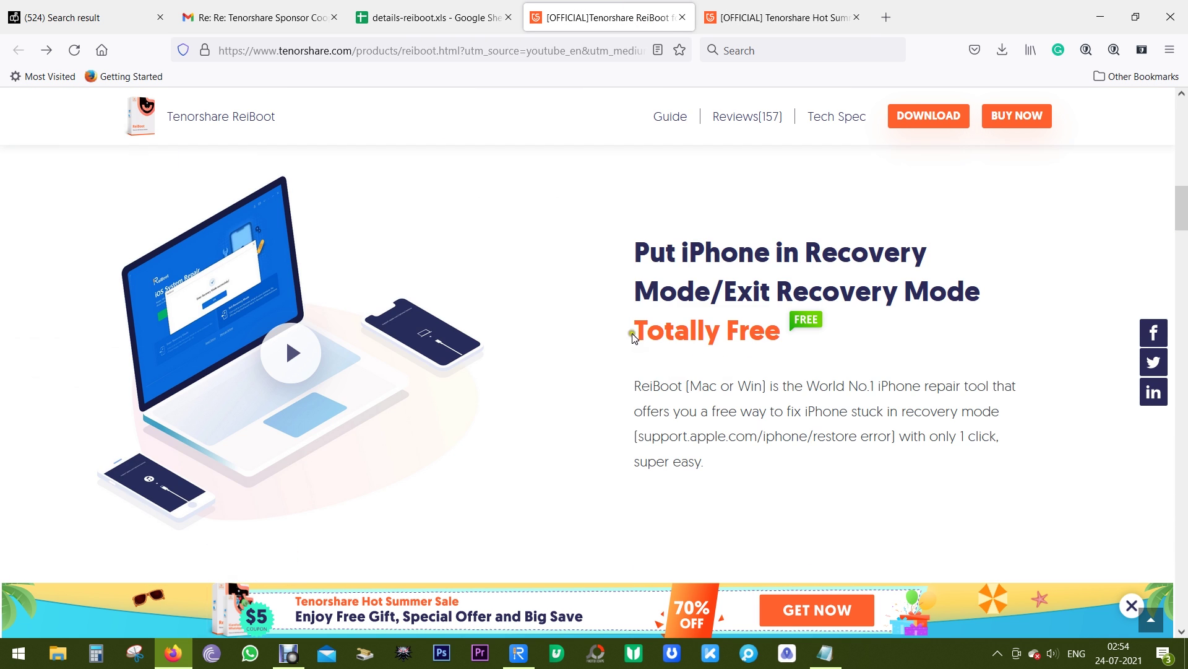
drag(632, 337, 779, 361)
click(784, 353)
drag(711, 414, 951, 415)
Scroll down and highlight the Downgrade heading and the Apple TV stuck-issues text.
scroll(589, 456, down, 2)
scroll(589, 456, down, 6)
scroll(713, 387, down, 3)
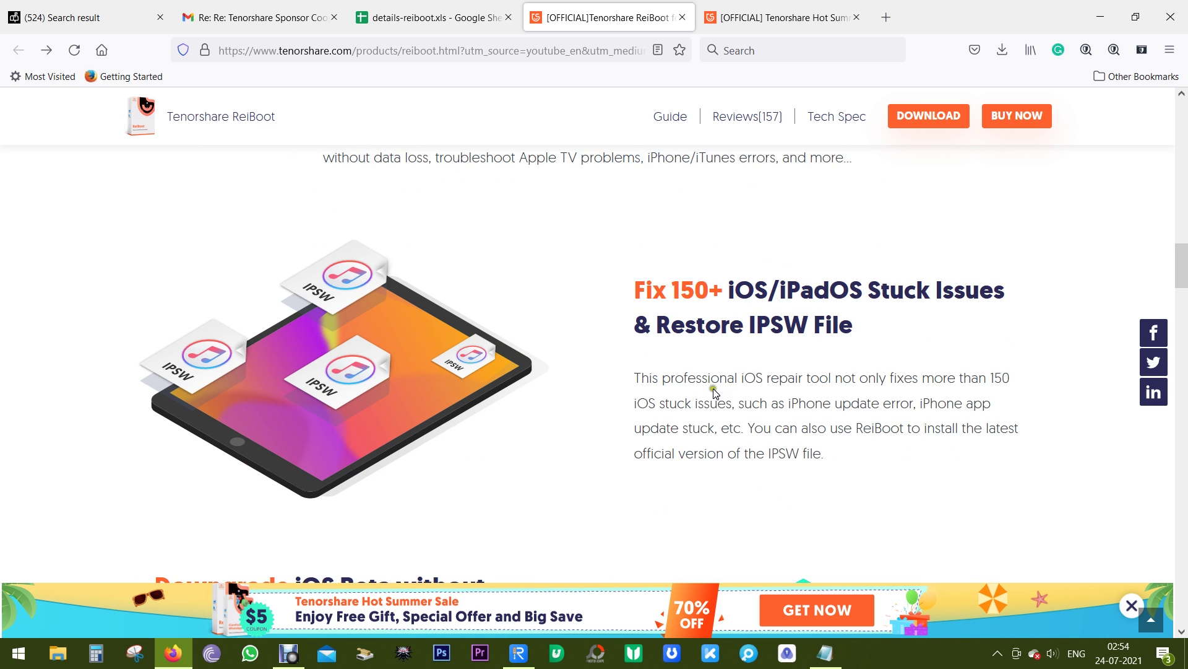
scroll(713, 391, down, 7)
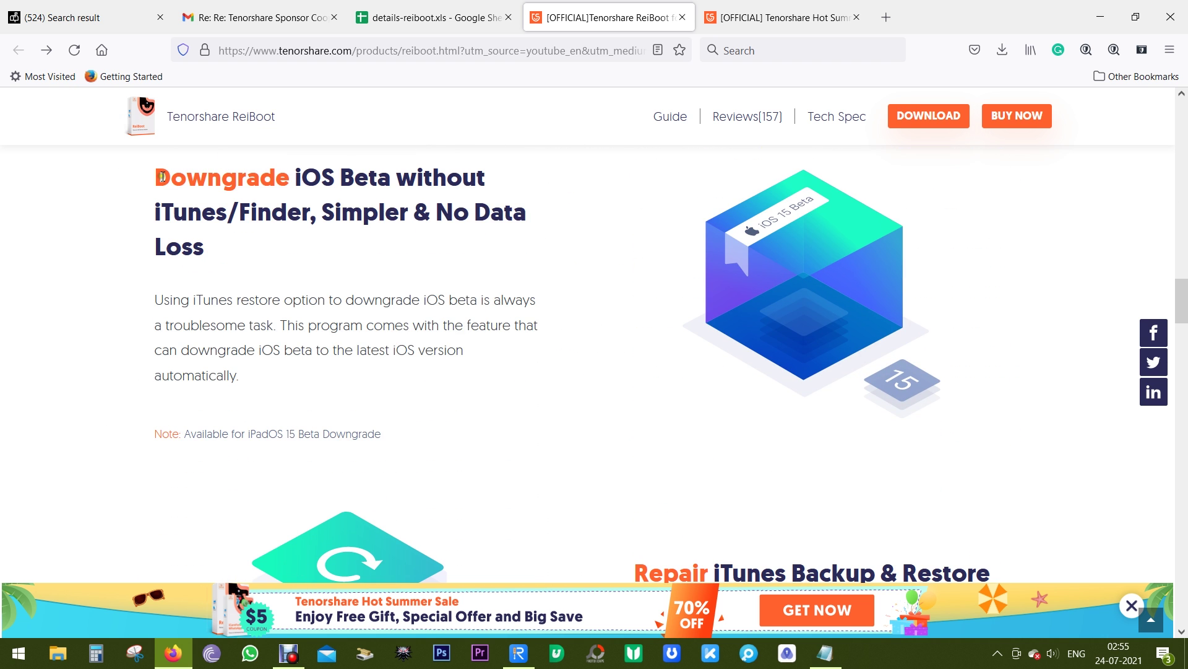
drag(163, 177, 301, 185)
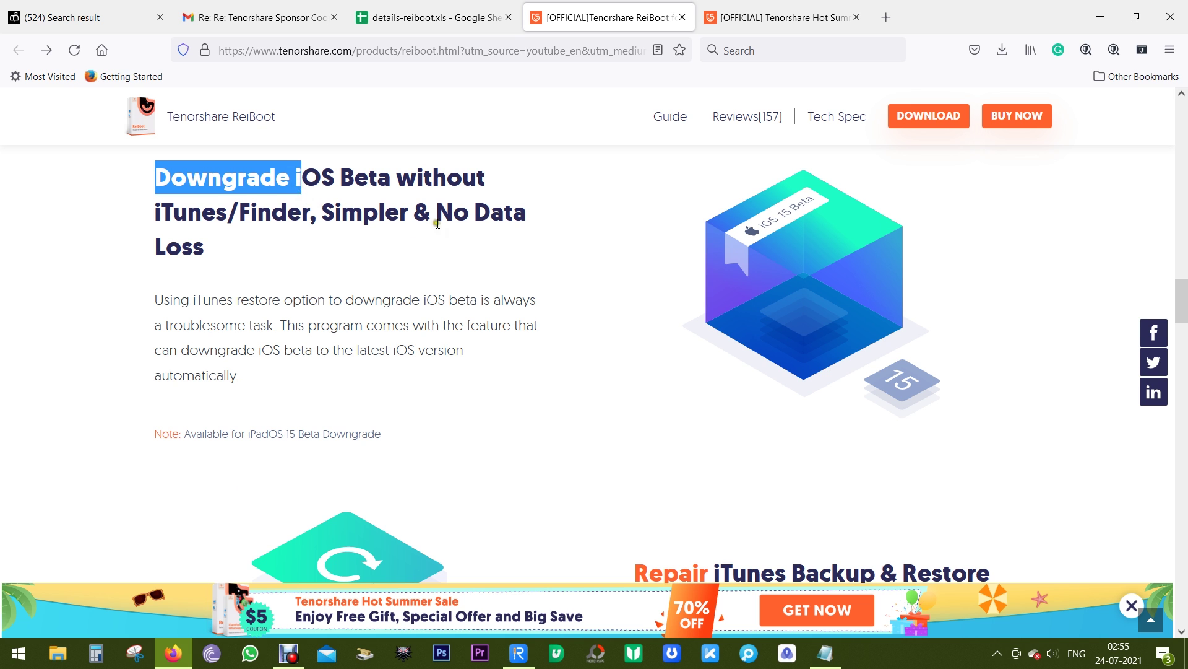
drag(438, 221, 446, 250)
scroll(526, 291, down, 8)
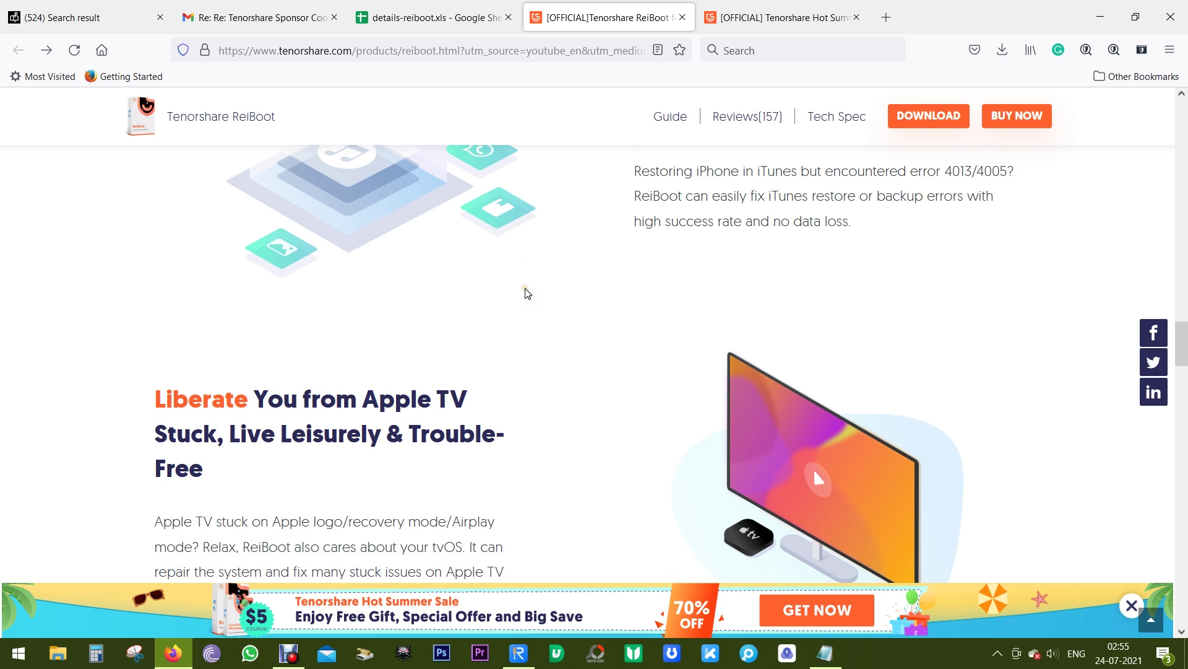
scroll(527, 292, down, 4)
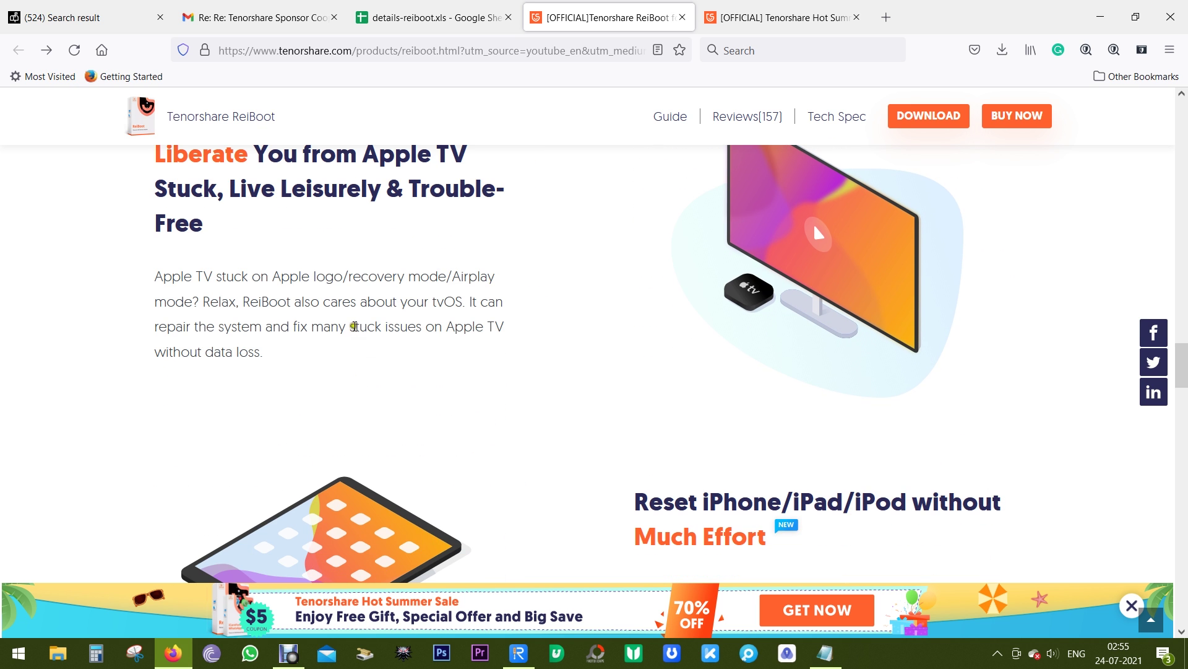
drag(350, 327, 507, 333)
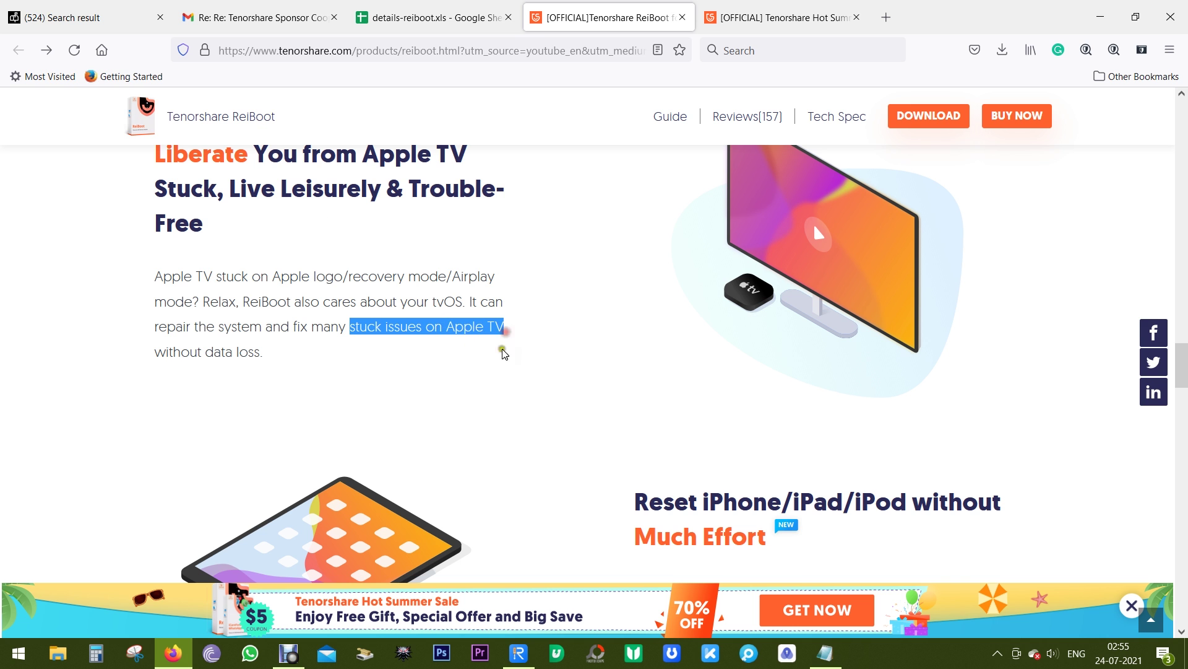
click(475, 360)
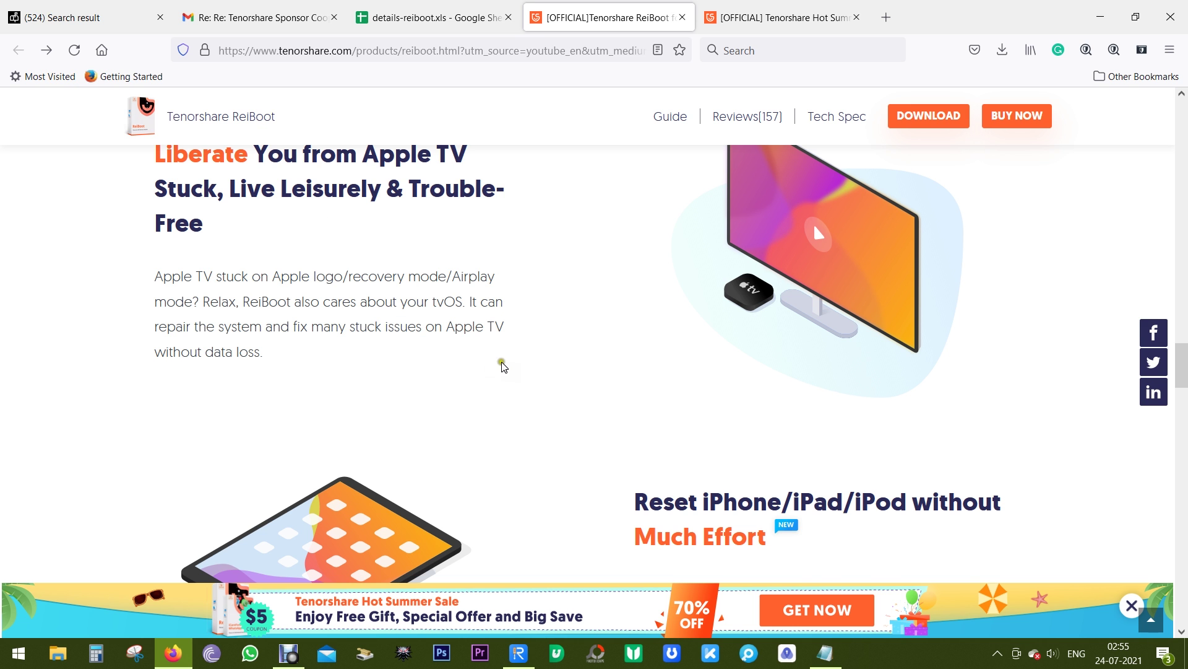
Scroll to the Reset iPhone/iPad/iPod section and briefly select its heading.
scroll(519, 365, down, 3)
scroll(518, 369, down, 4)
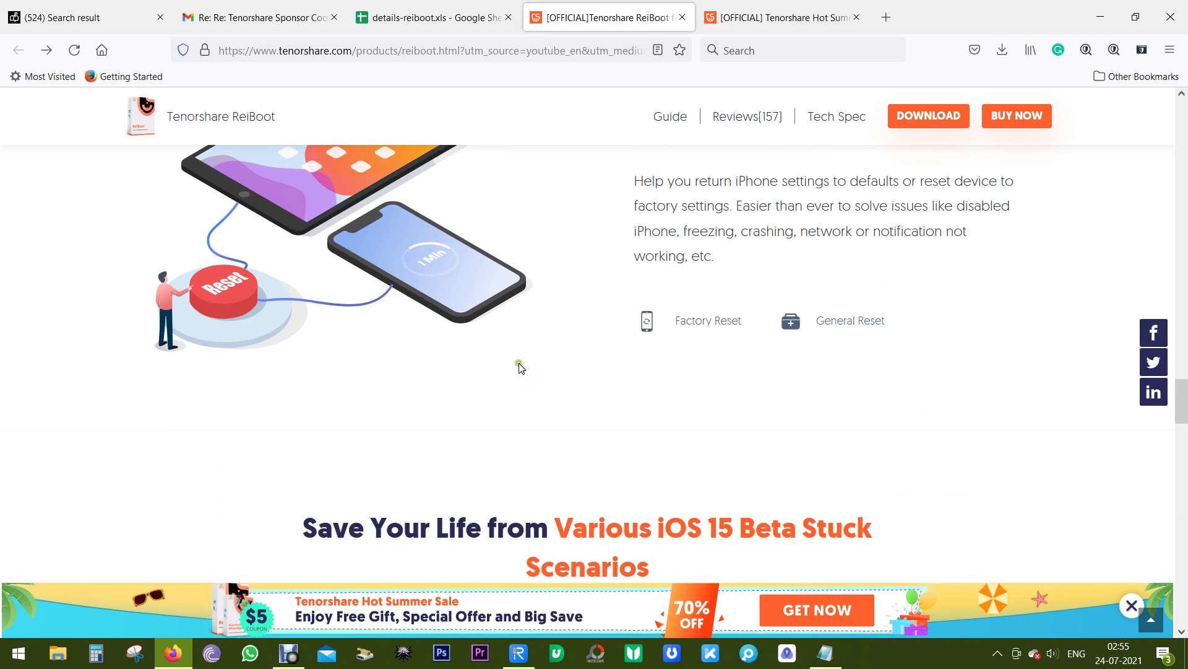
scroll(519, 368, up, 3)
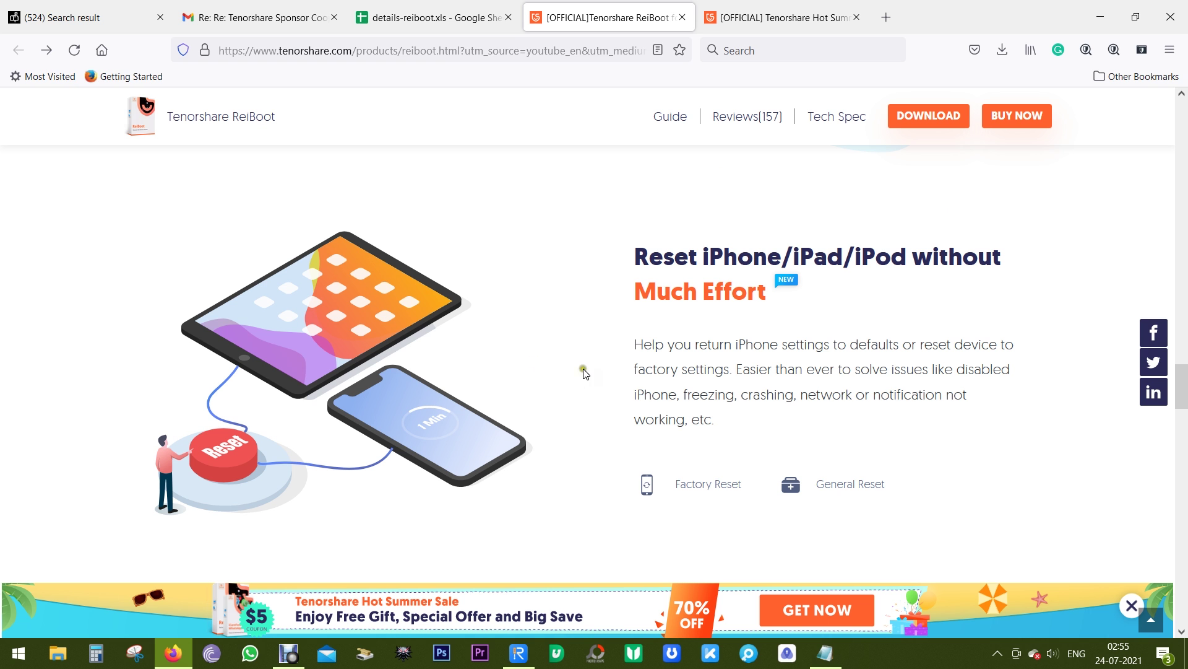
scroll(588, 370, down, 8)
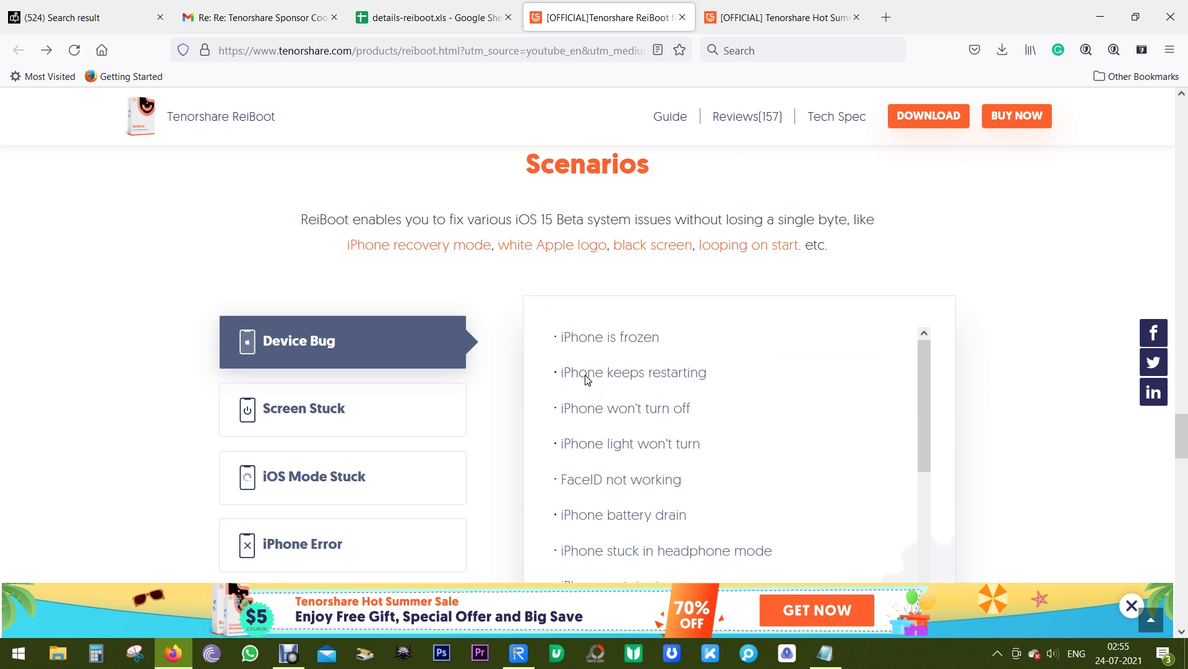
scroll(586, 379, up, 8)
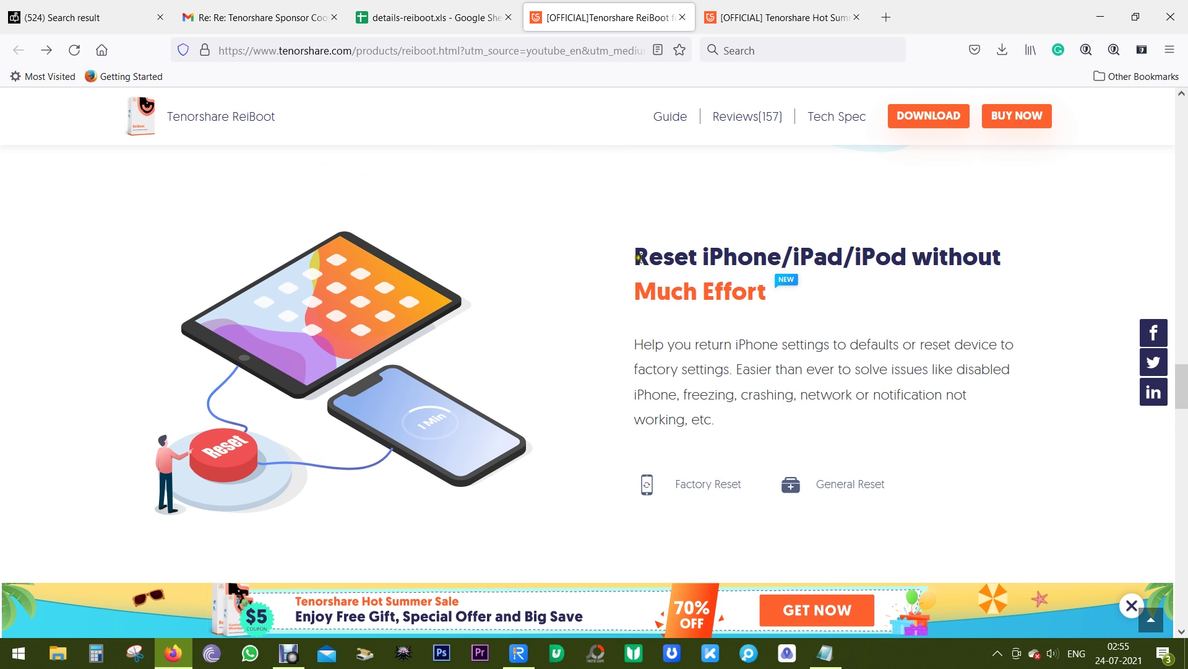
drag(639, 257, 791, 293)
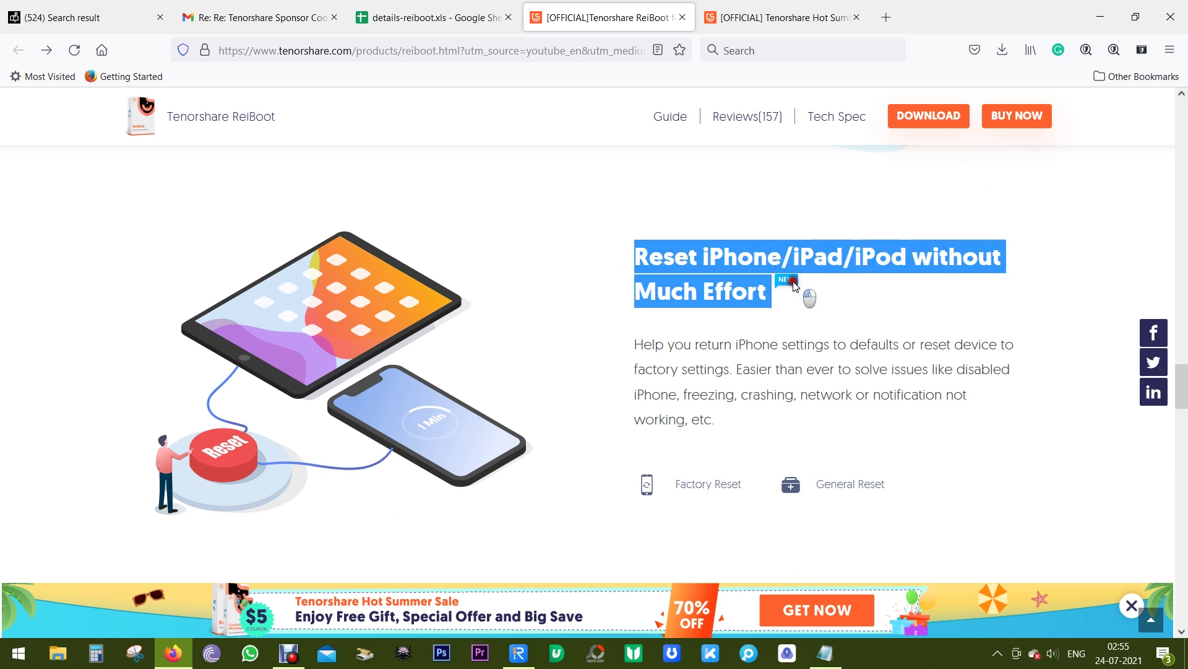
click(766, 314)
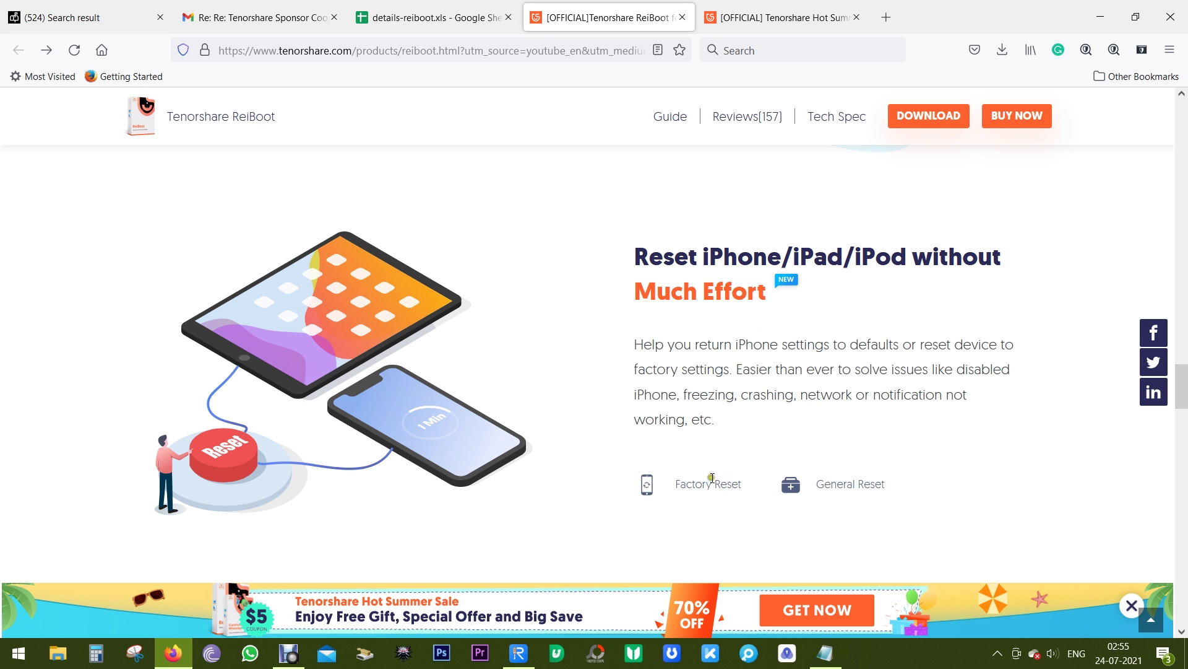
Review the Device Bug issues, then show the Screen Stuck issues list.
scroll(737, 507, down, 10)
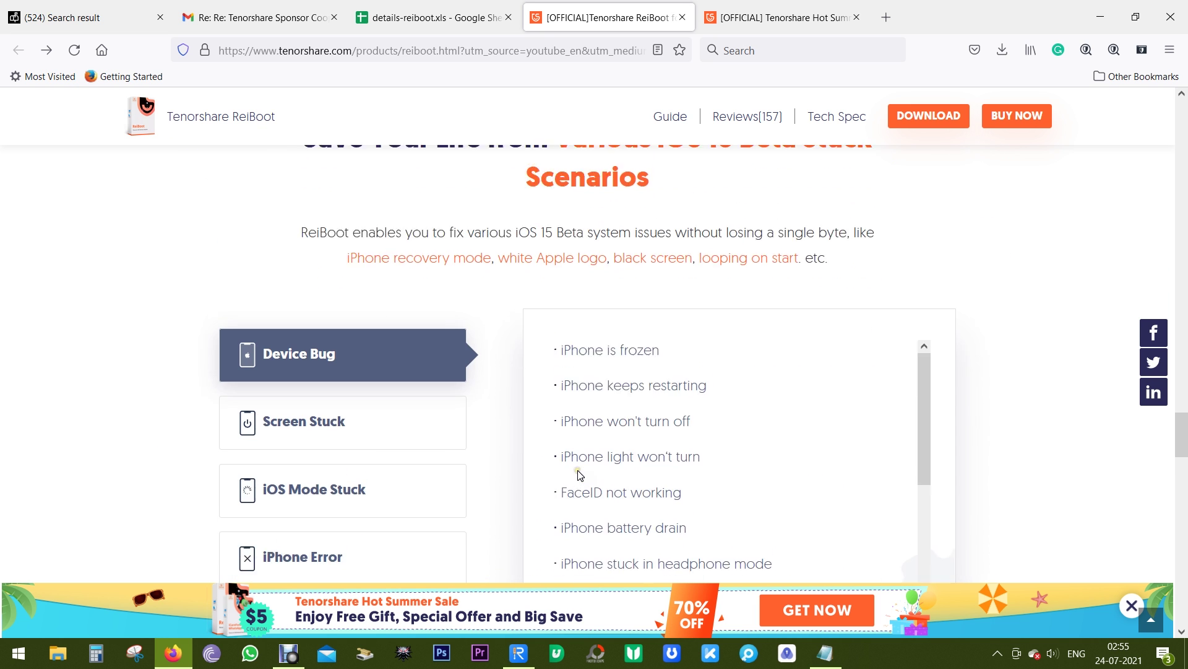
scroll(737, 272, down, 5)
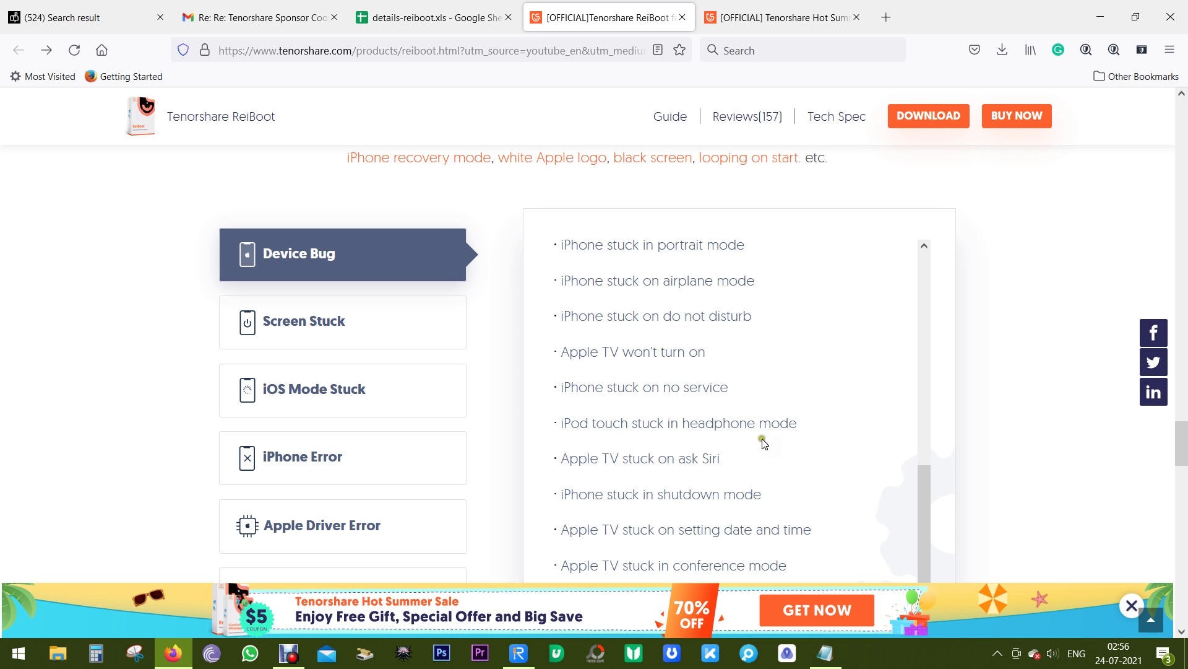
scroll(764, 442, up, 3)
scroll(764, 442, up, 8)
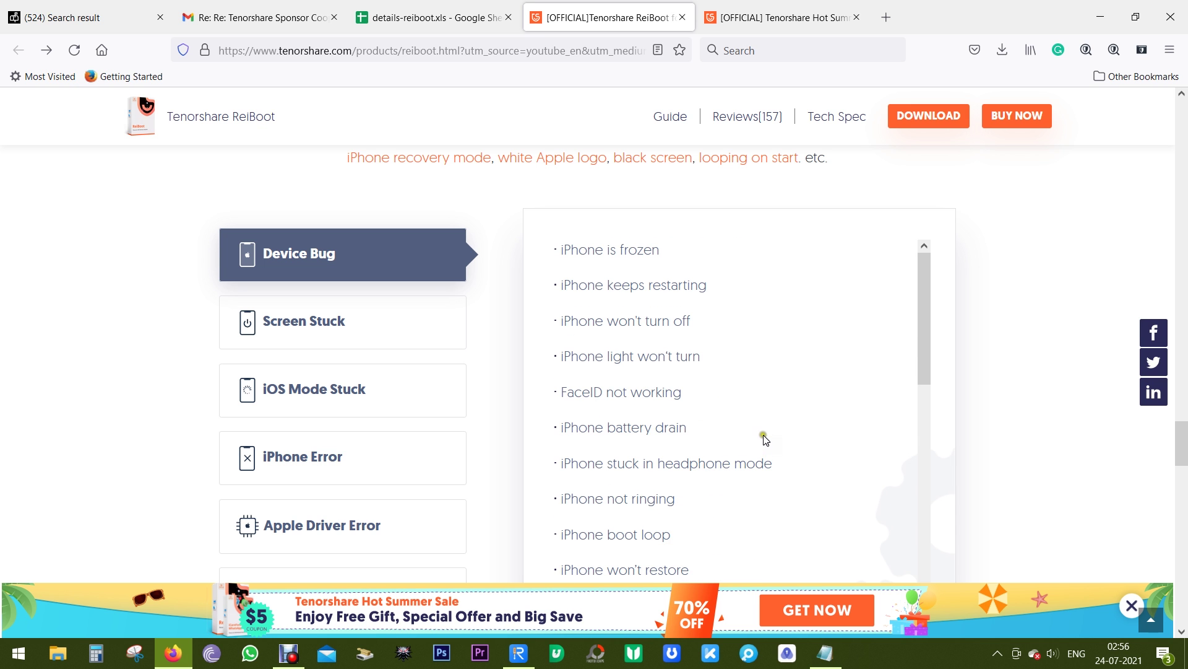
scroll(741, 406, up, 2)
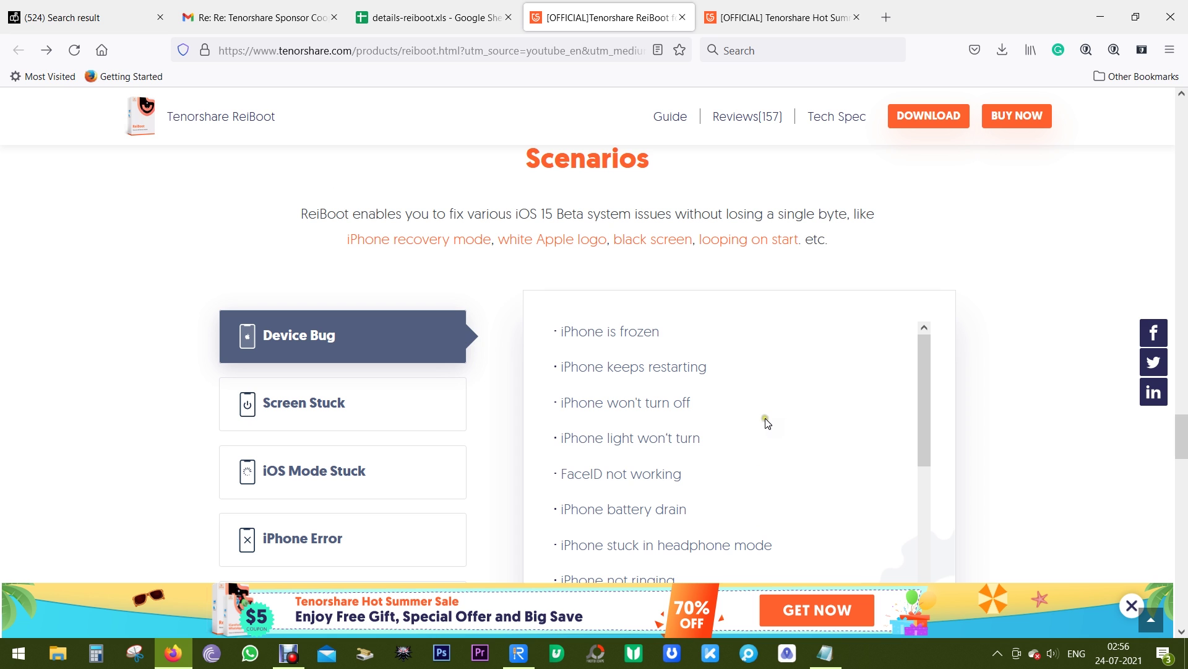
scroll(772, 439, down, 3)
scroll(774, 443, down, 2)
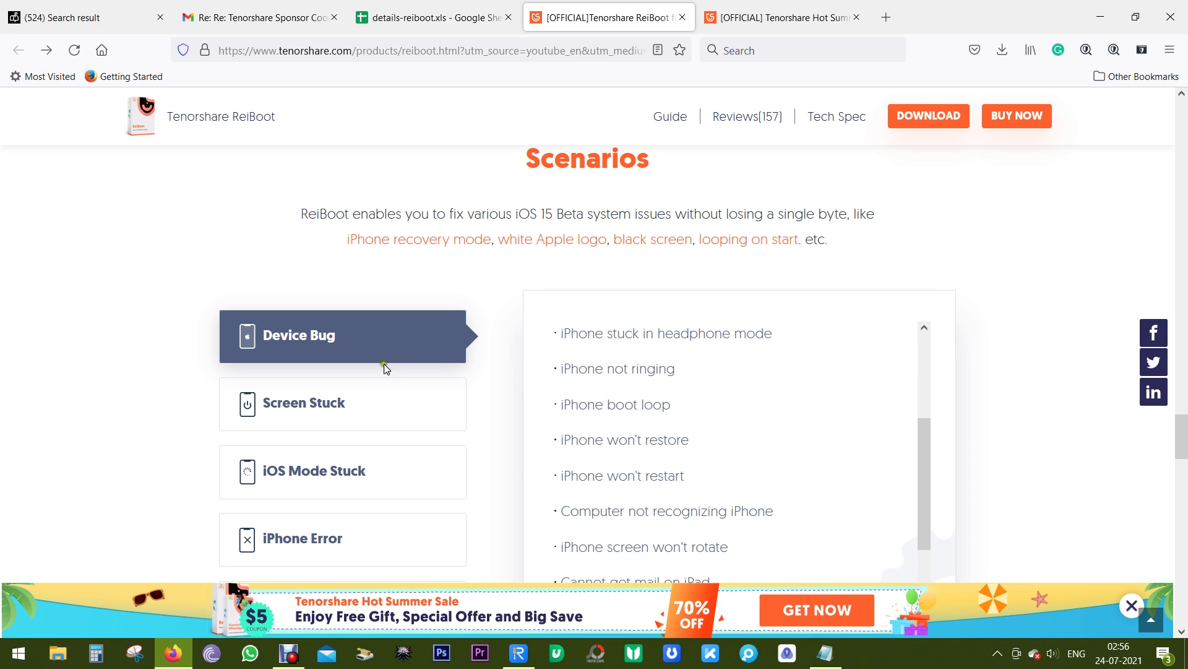
click(367, 402)
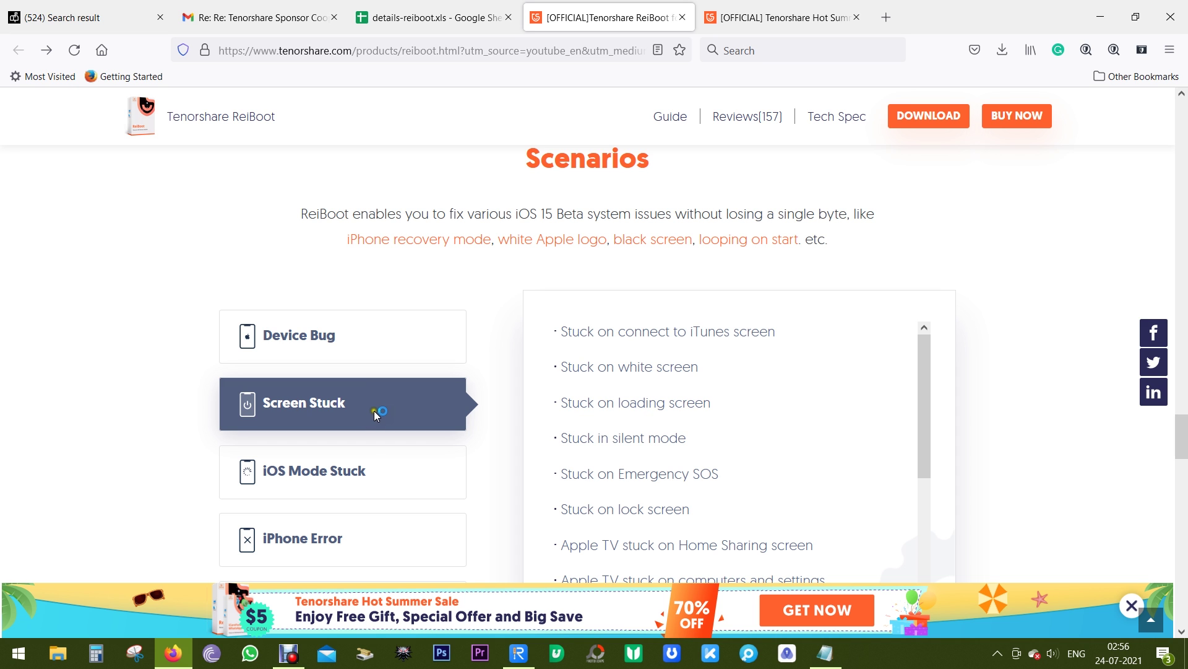
Show the iOS Mode Stuck and iPhone Error issue lists.
scroll(1040, 383, down, 3)
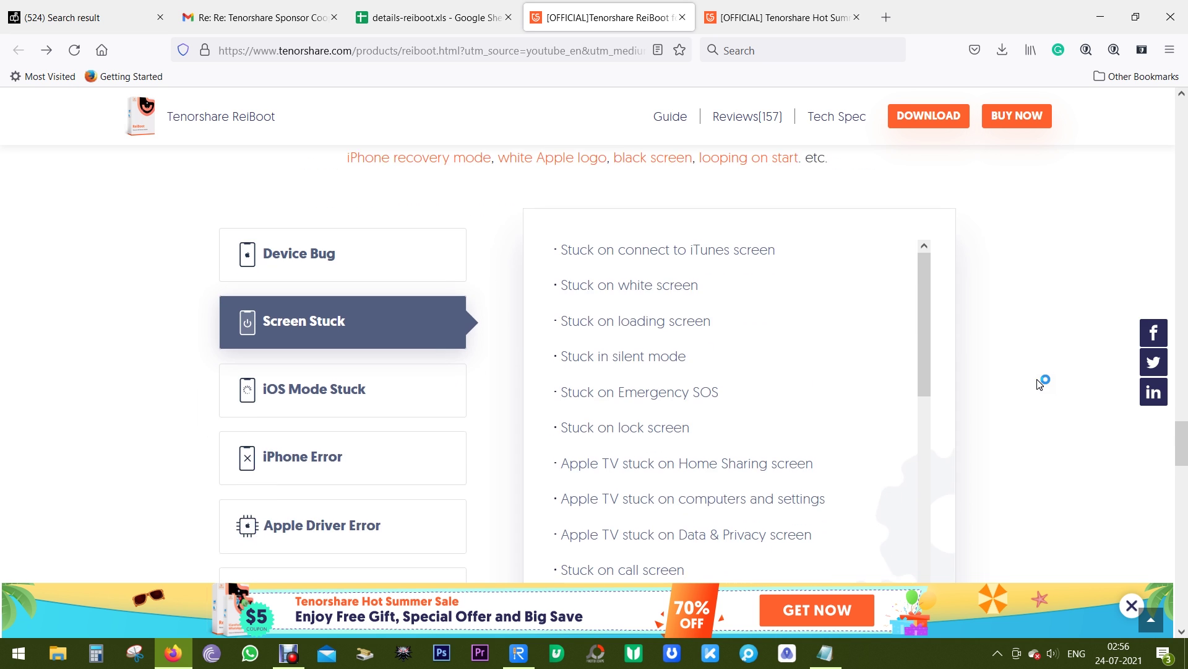
scroll(774, 358, down, 4)
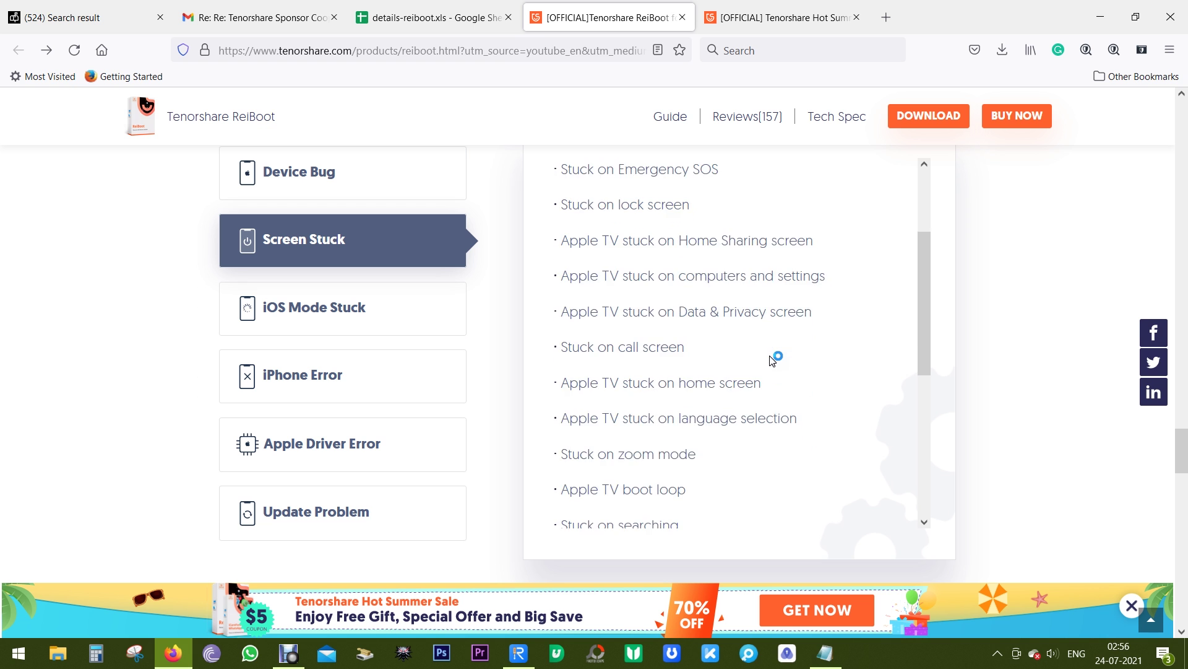
scroll(773, 359, down, 3)
click(384, 284)
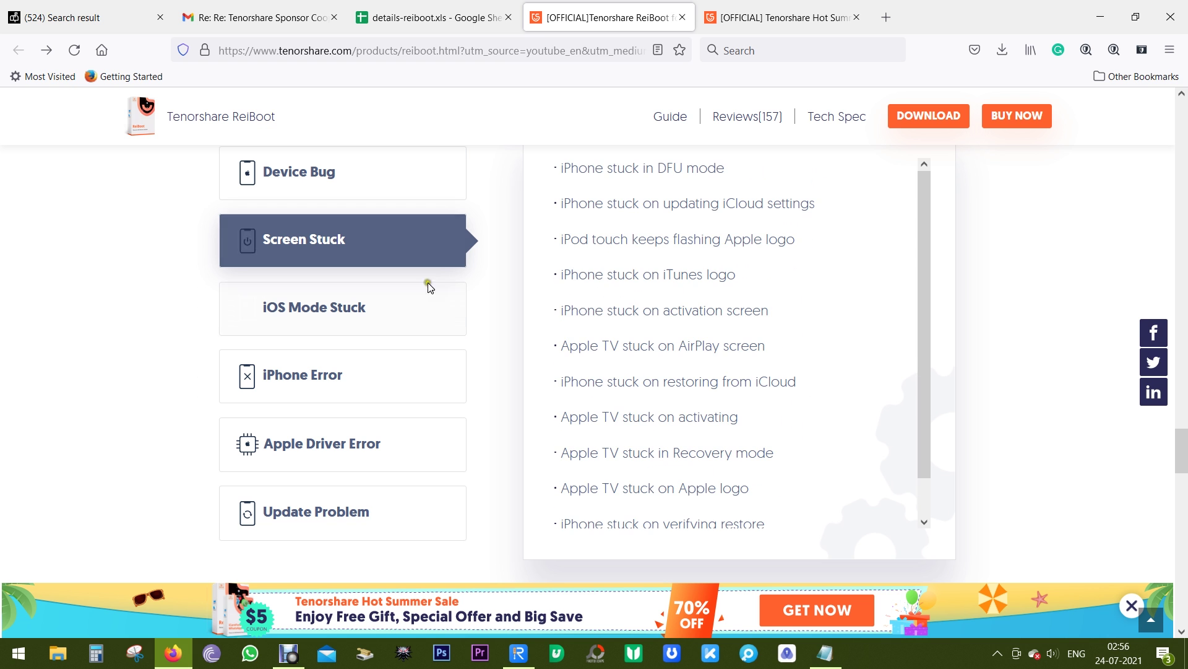
scroll(677, 333, up, 2)
scroll(678, 333, down, 4)
click(355, 291)
Show the Apple Driver Error and Update Problem issue lists.
scroll(747, 308, up, 2)
scroll(750, 309, up, 2)
scroll(750, 311, down, 2)
click(453, 432)
scroll(746, 387, up, 2)
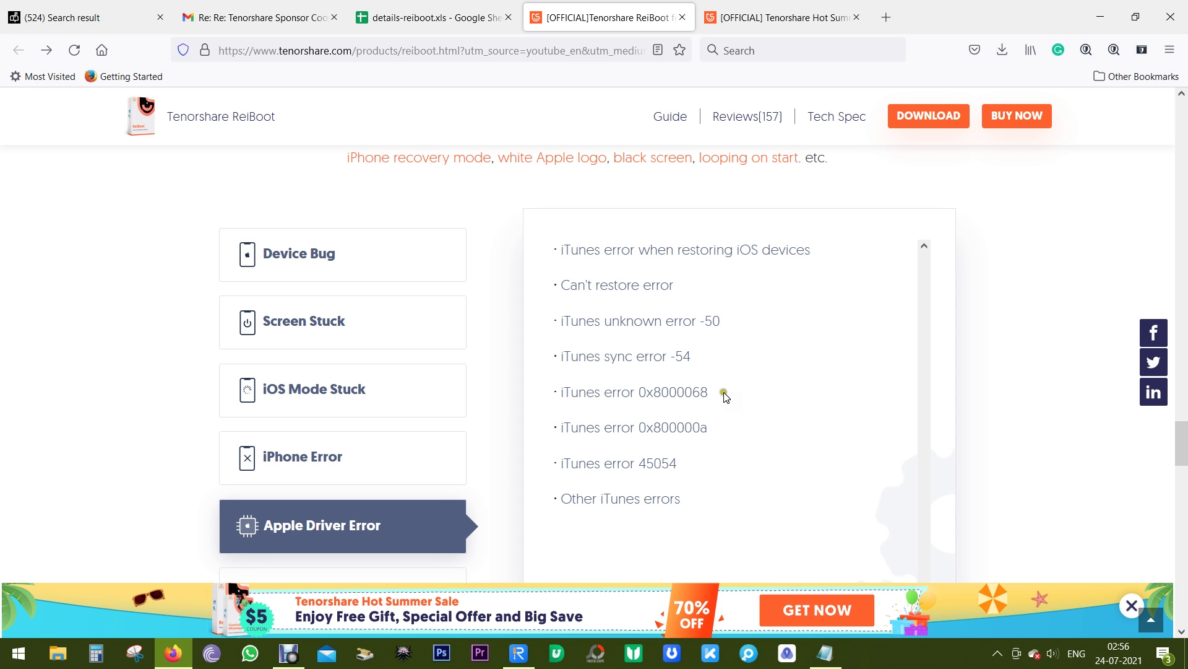
scroll(706, 393, down, 1)
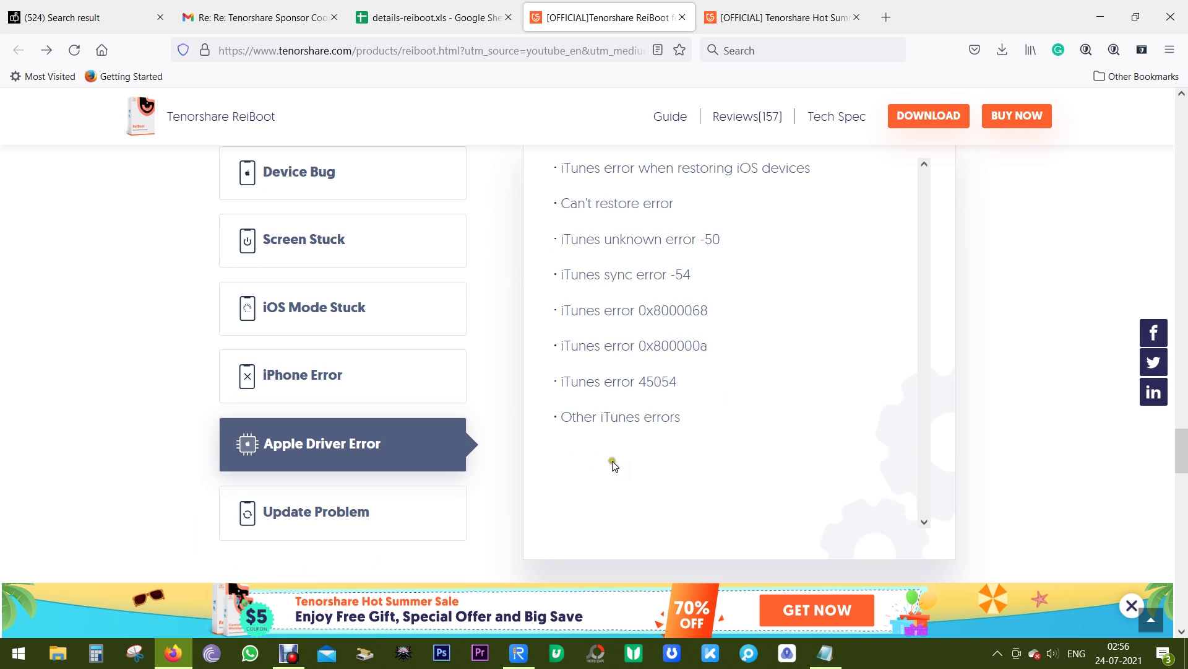
click(369, 519)
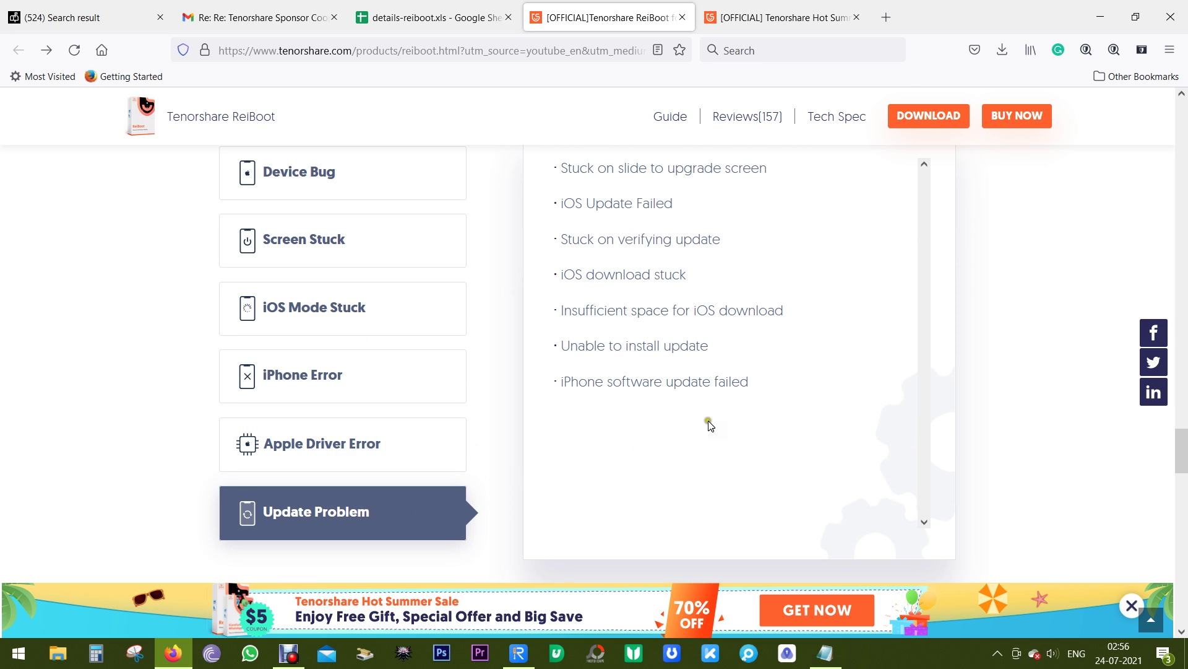
scroll(710, 421, up, 1)
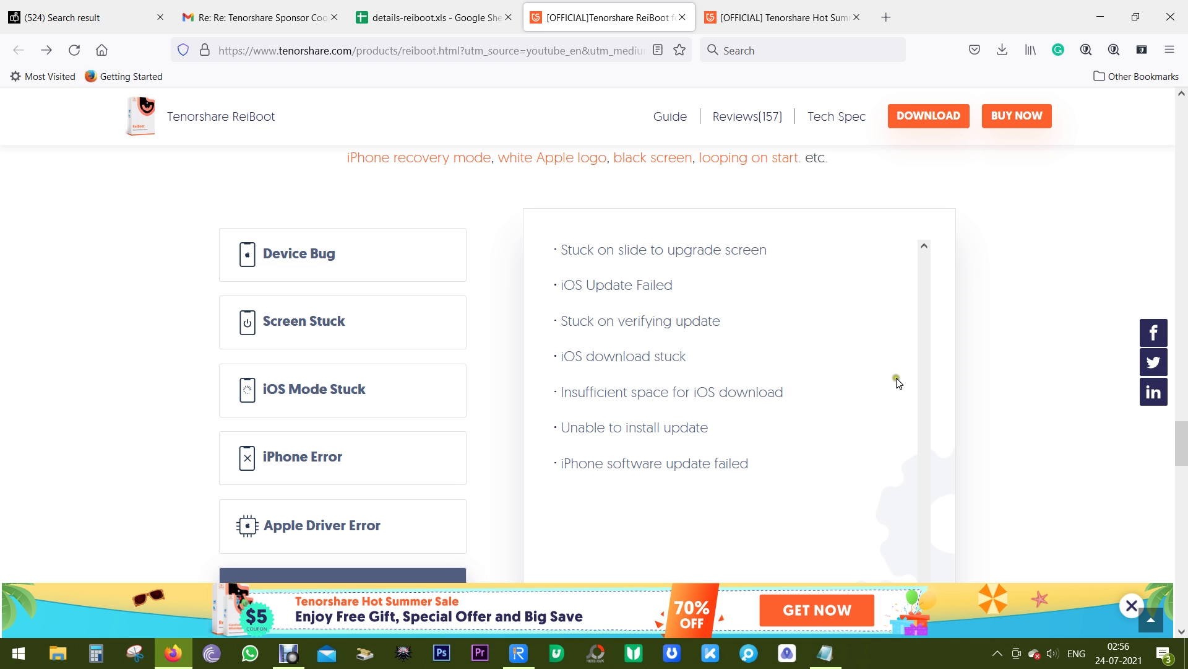
In the ReiBoot window, enter Recovery Mode on the iPhone 7, then exit it back to normal.
click(518, 652)
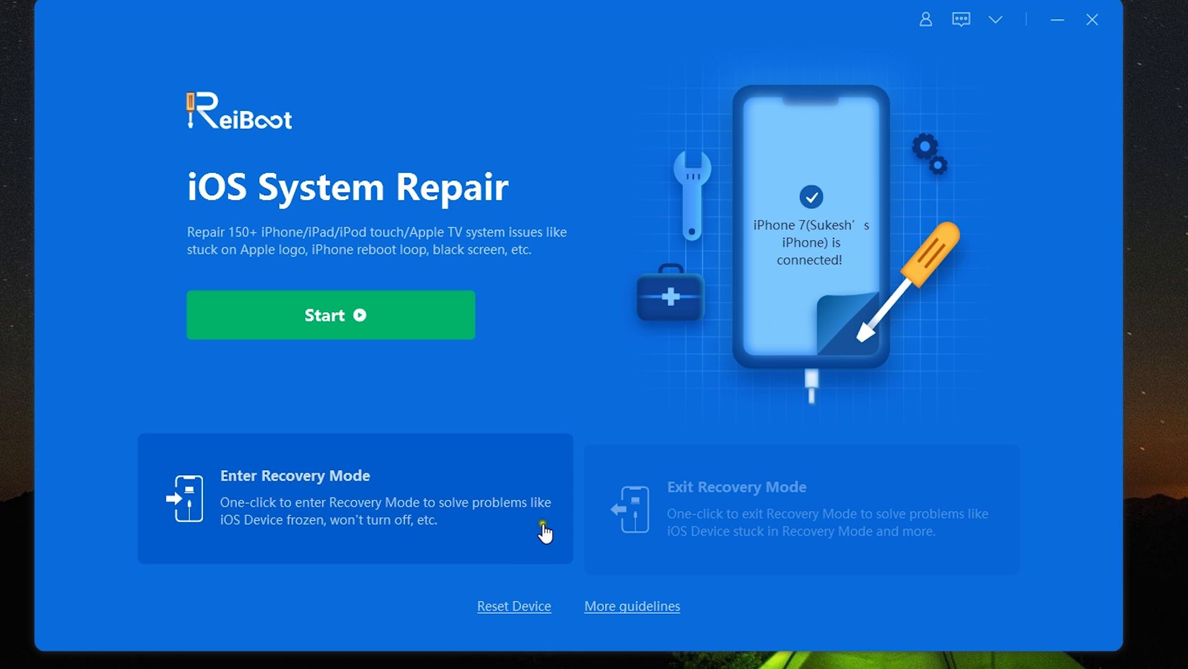
click(389, 530)
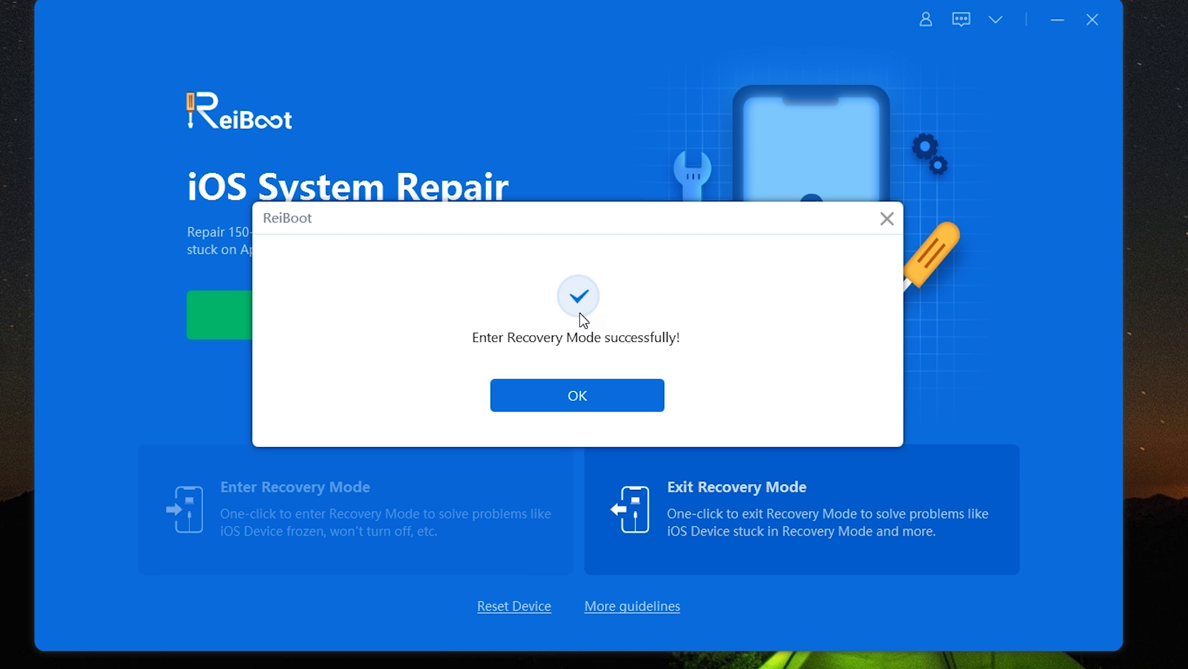
click(574, 395)
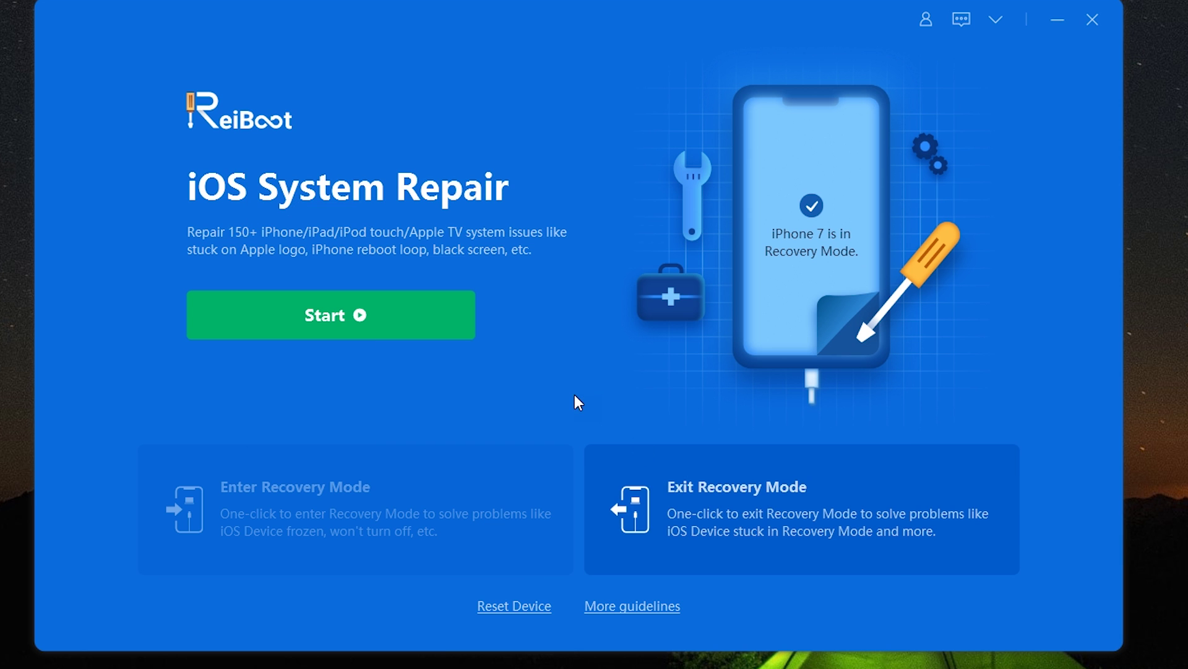
click(748, 507)
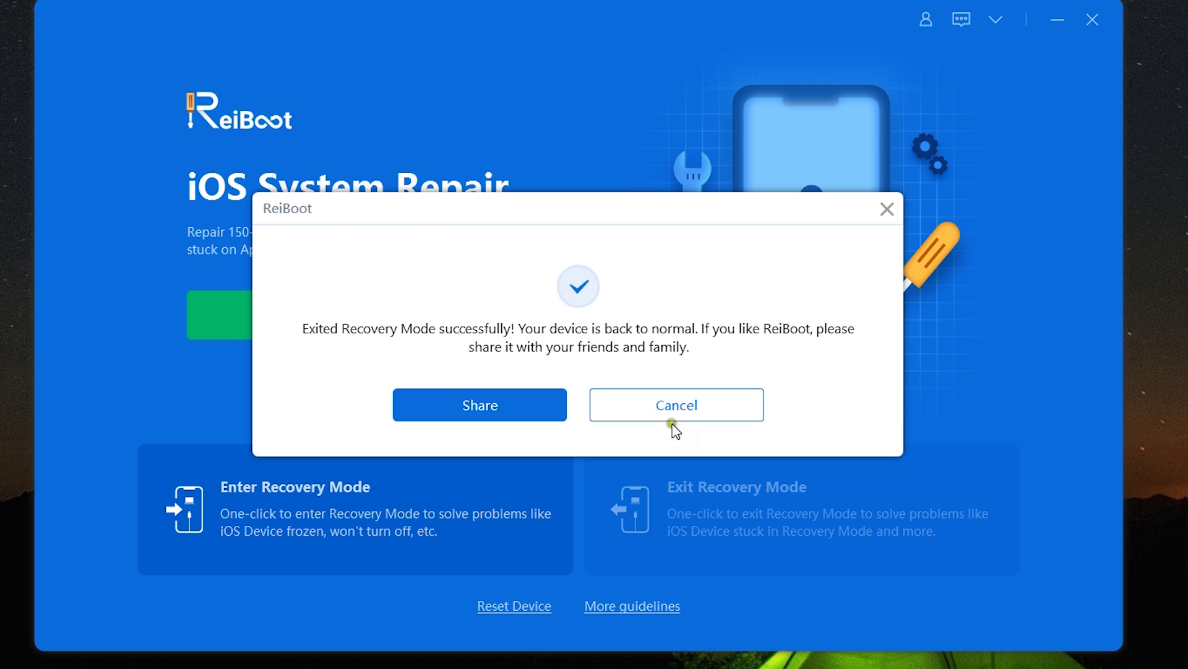
click(686, 401)
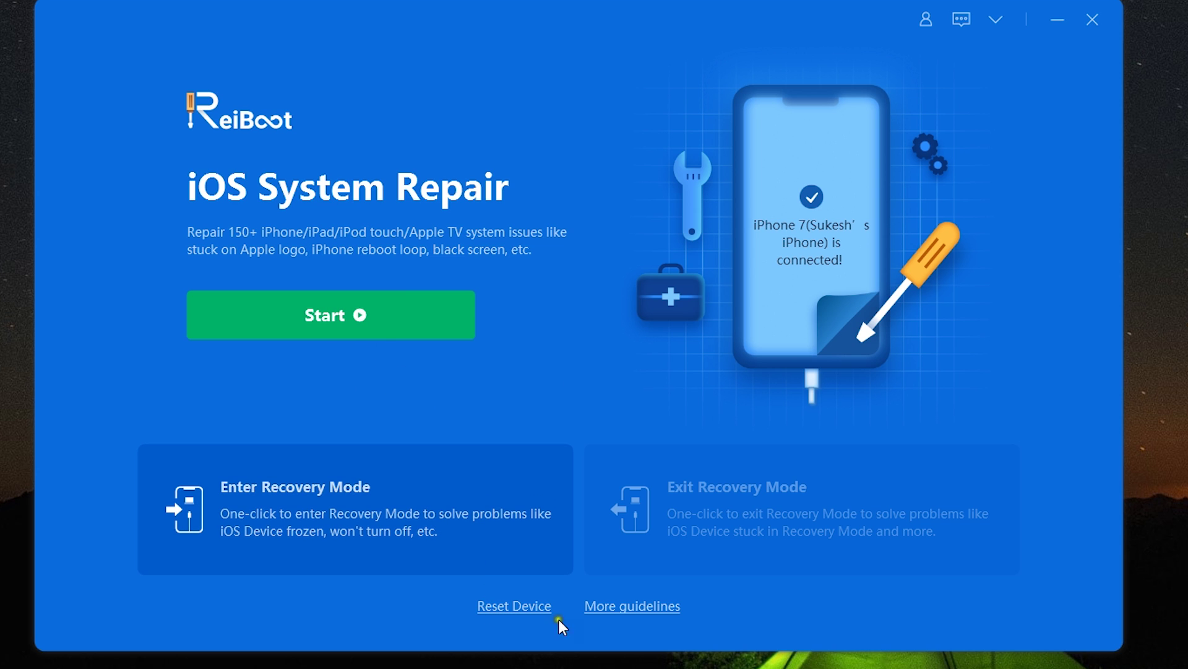
Open the reset options, toggle between General Reset and Factory Reset, then go back home.
click(512, 607)
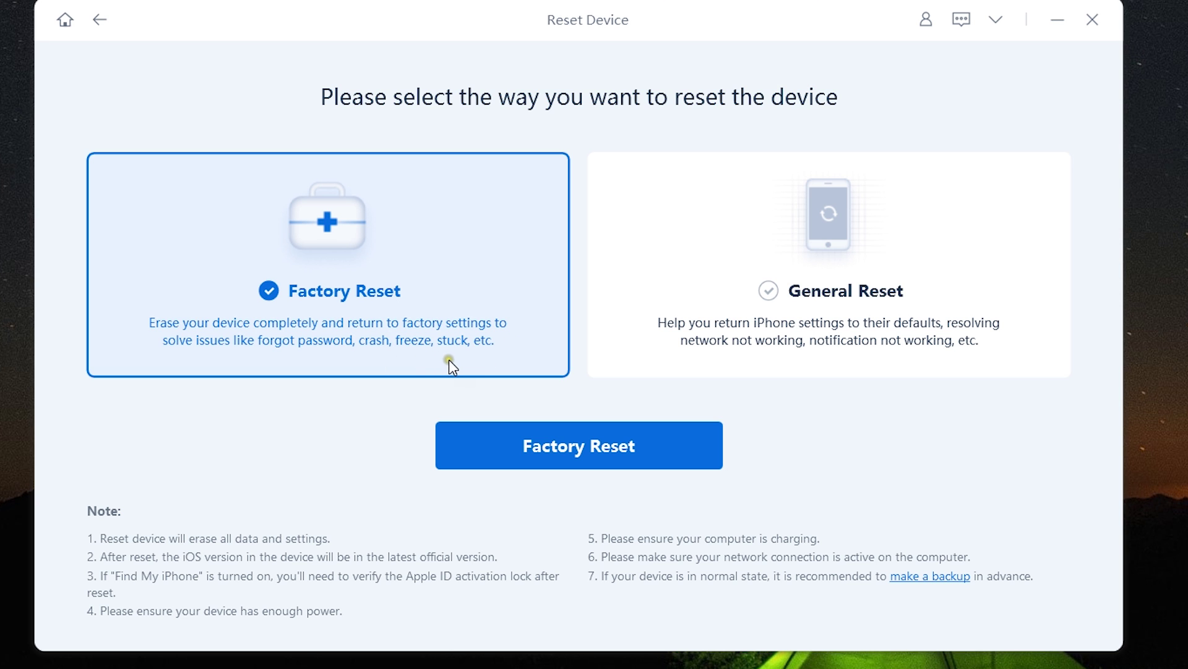
click(836, 323)
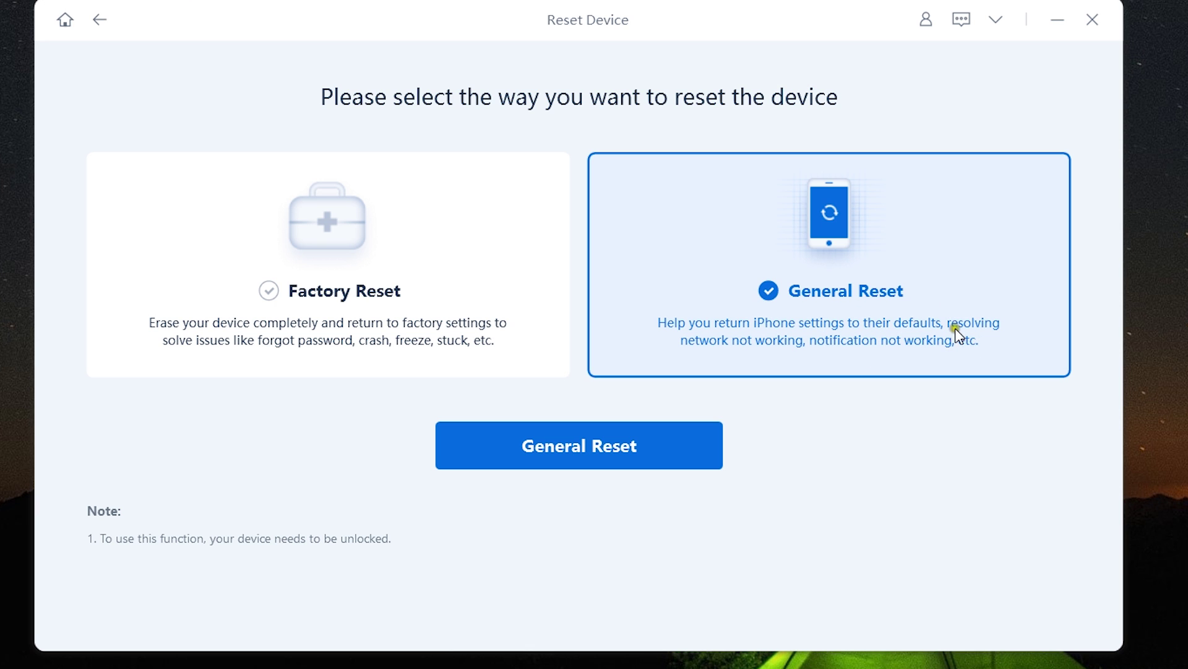
click(486, 305)
click(754, 289)
click(493, 262)
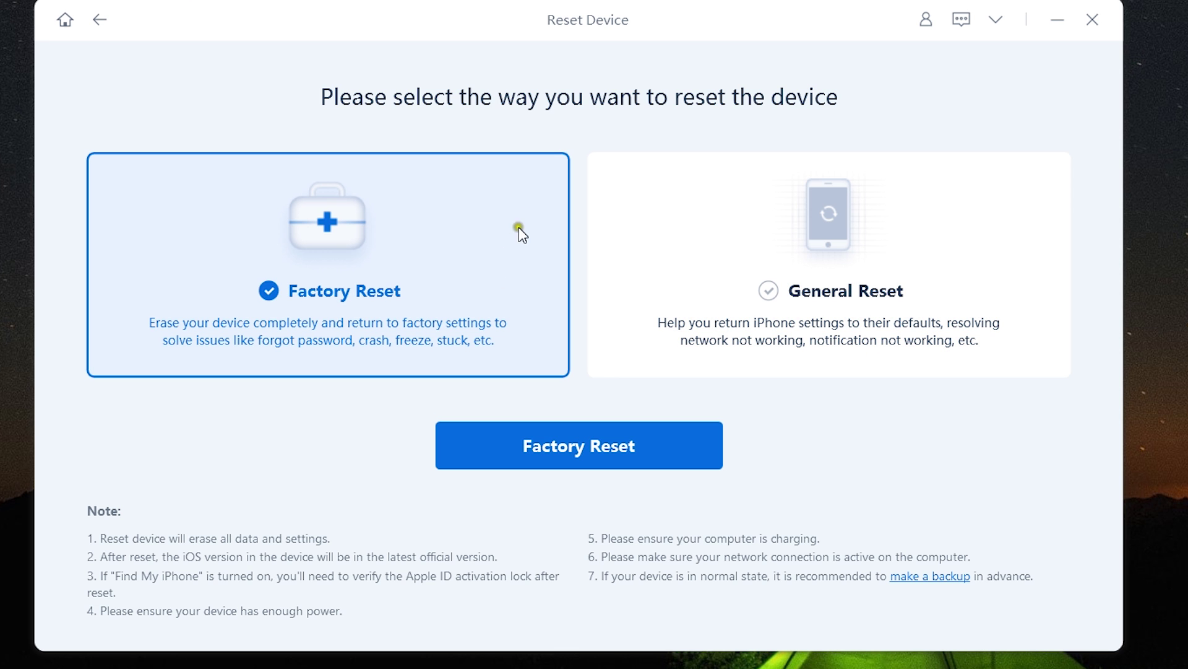
click(99, 20)
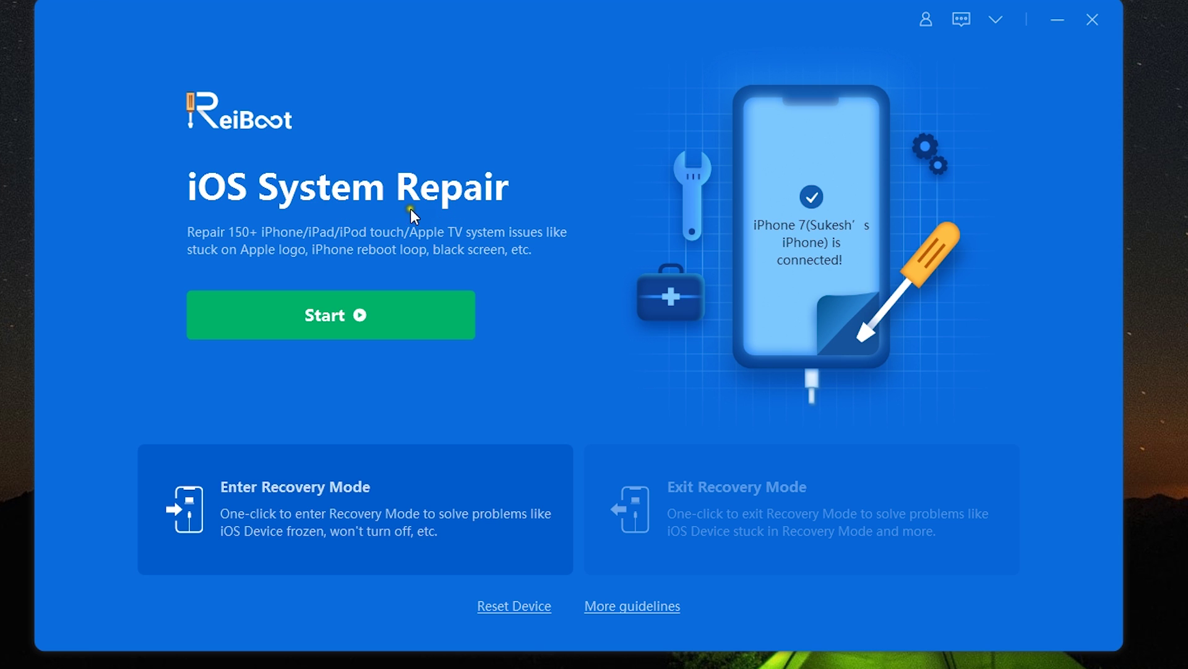
Start iOS System Repair and switch between the Deep Repair and Standard Repair cards.
click(357, 314)
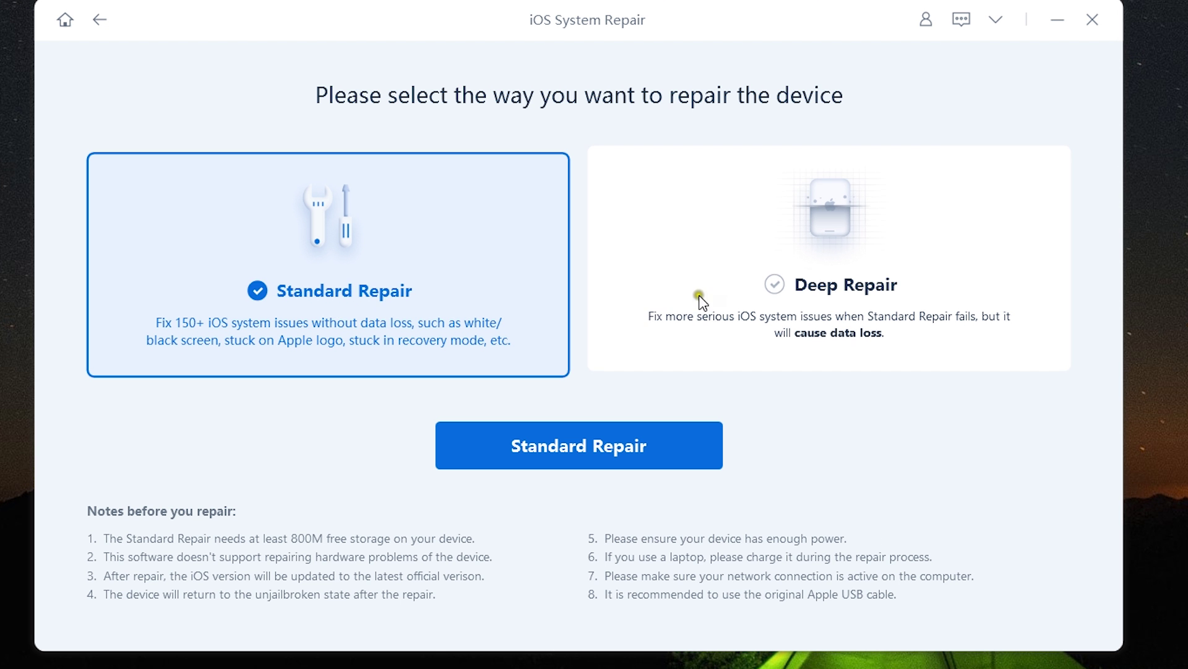
click(874, 288)
click(305, 296)
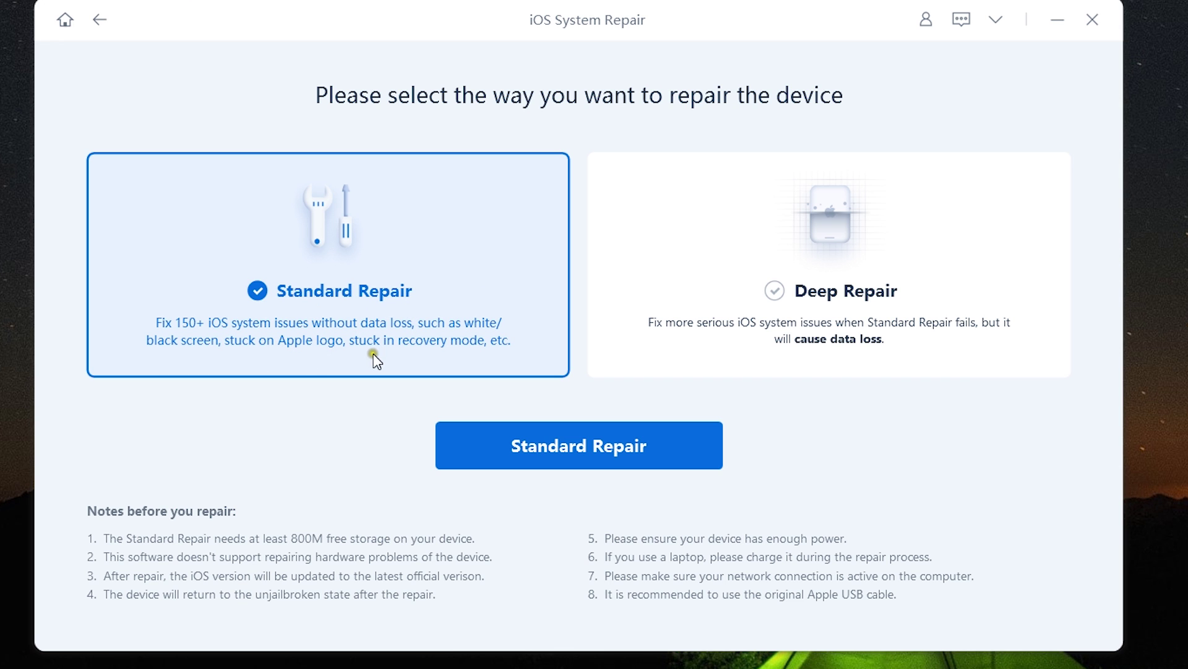
click(766, 286)
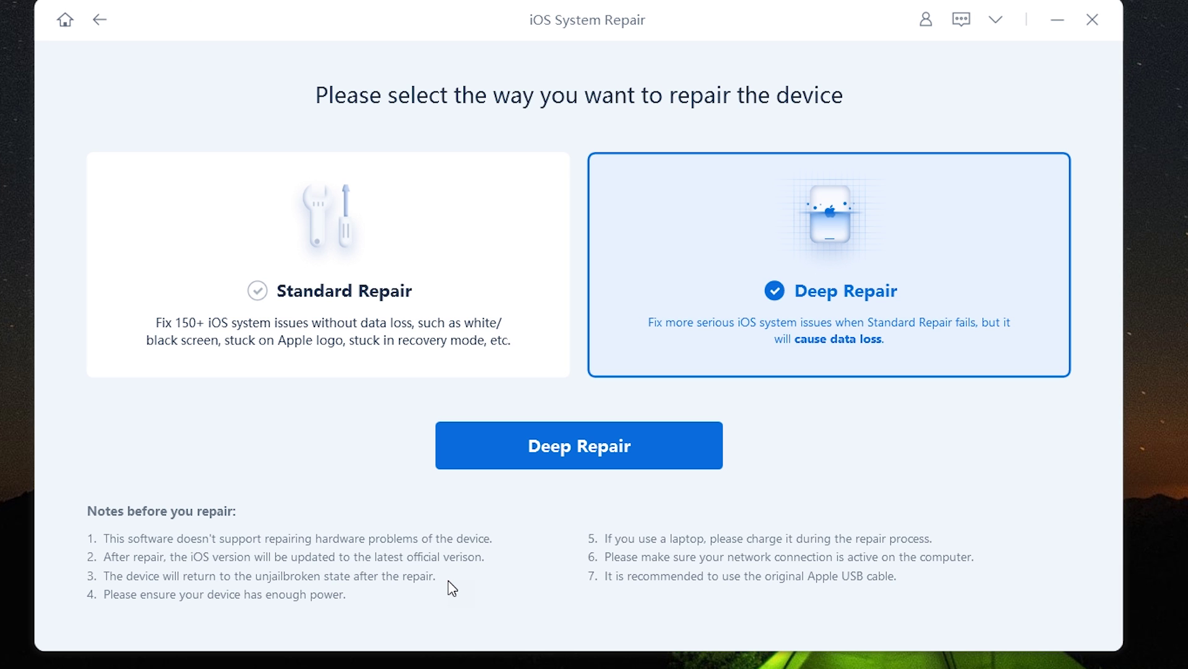
click(448, 318)
Reach the firmware 14.7 page keeping the default folder, then proceed via Deep Repair instead.
click(571, 461)
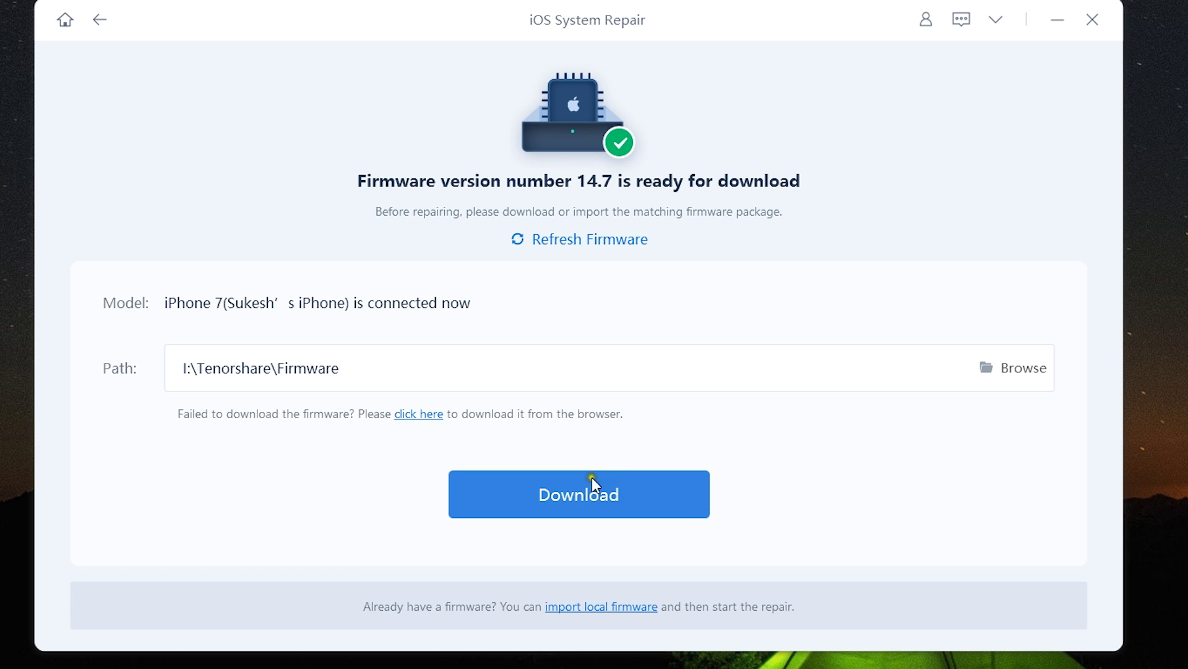
click(1010, 369)
scroll(518, 339, down, 3)
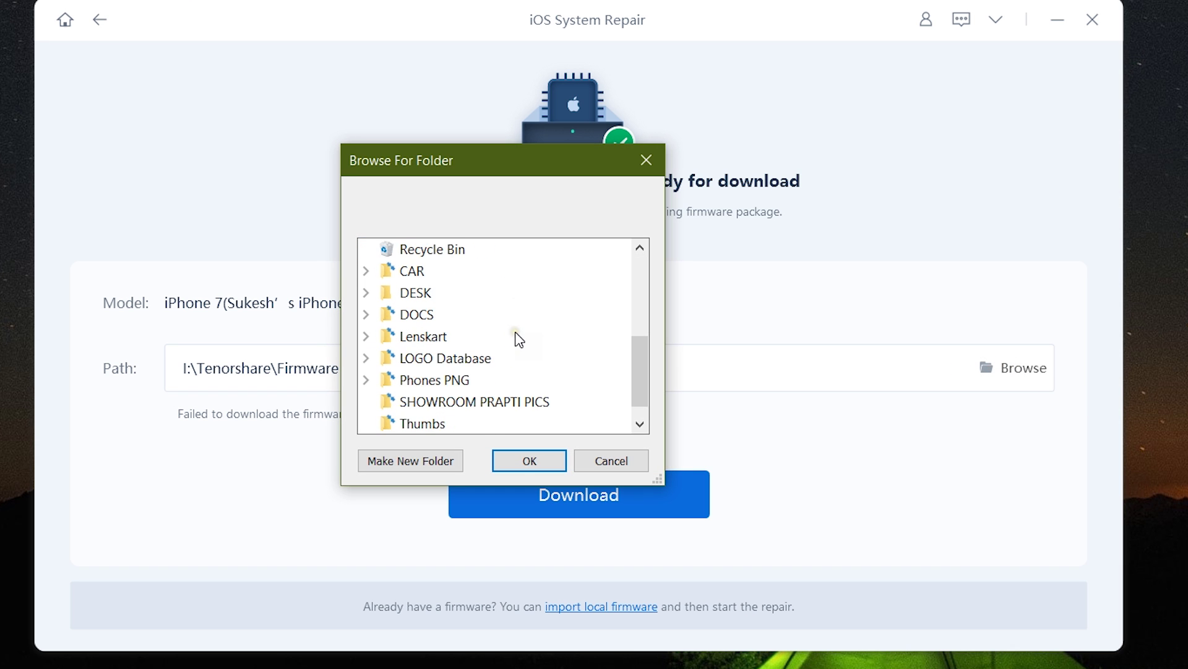
scroll(519, 340, down, 1)
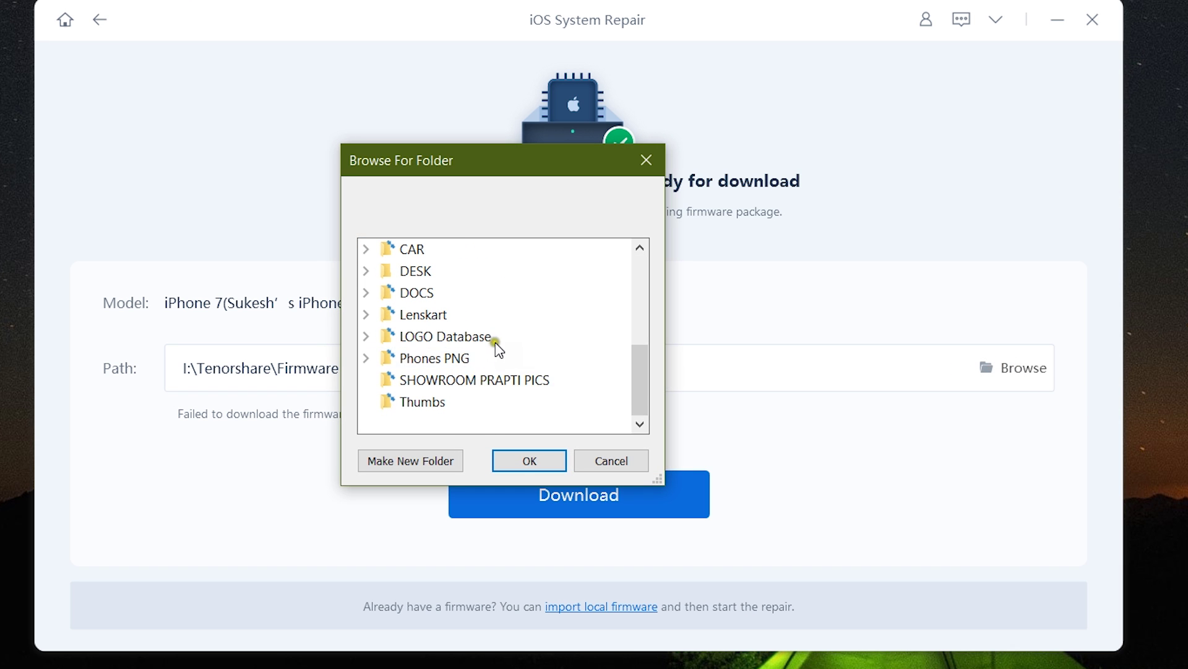
click(606, 465)
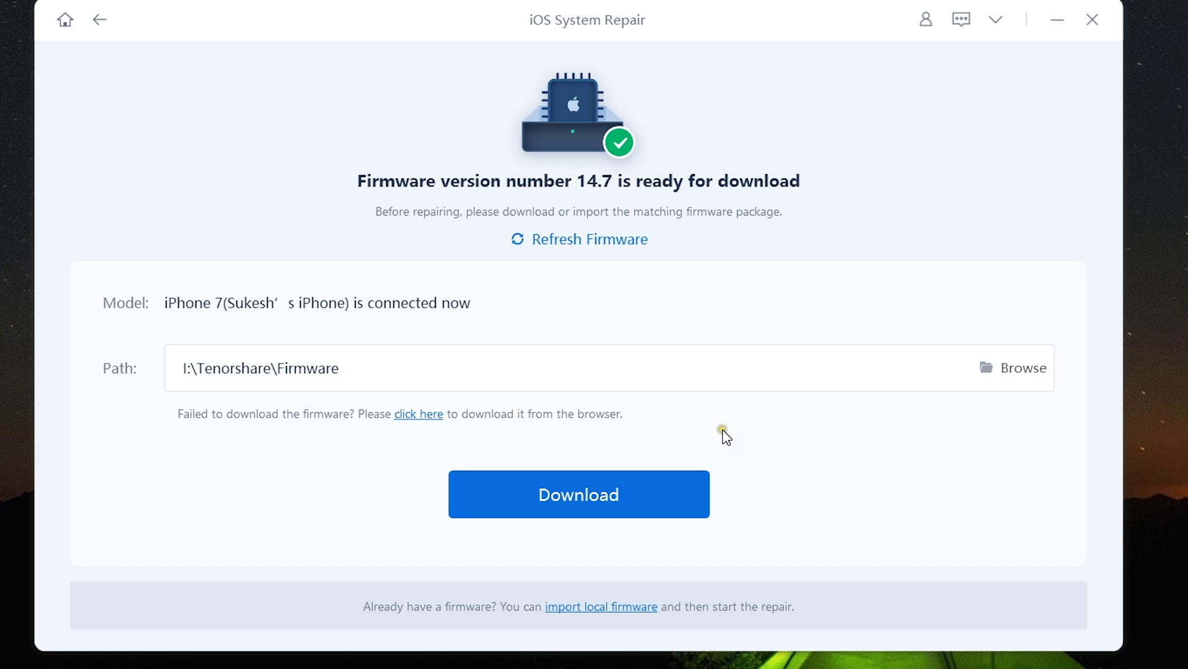
click(93, 23)
click(776, 282)
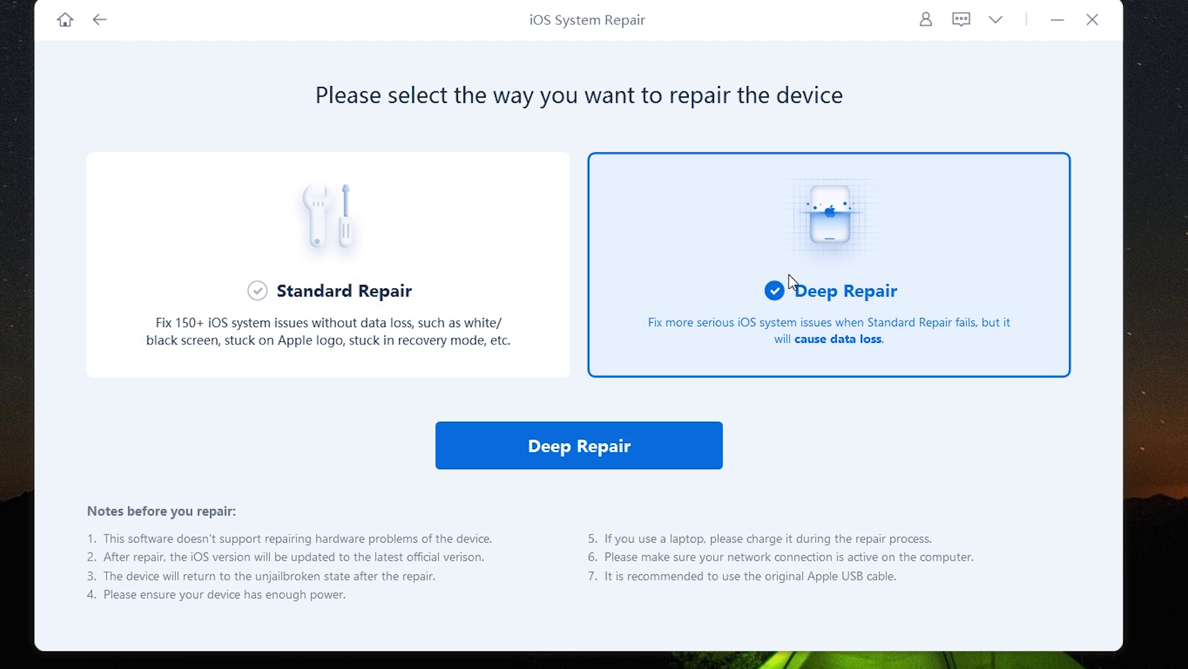
click(625, 452)
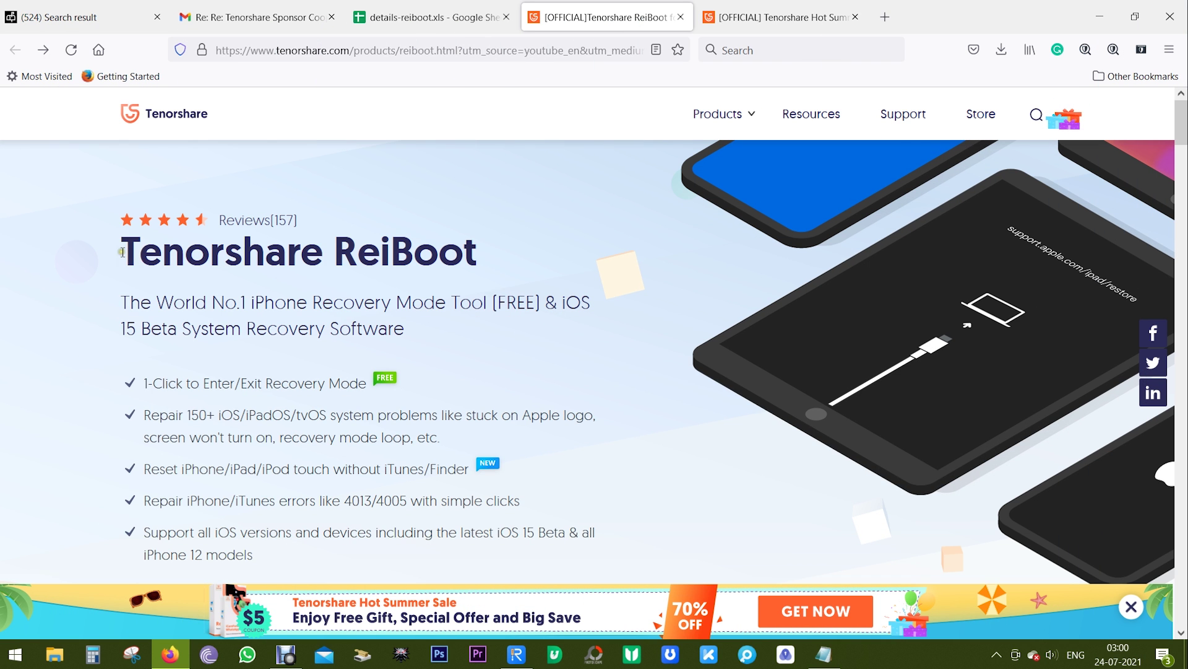
Select the Tenorshare ReiBoot heading, then scroll down the product page toward BUY NOW.
drag(121, 251, 480, 258)
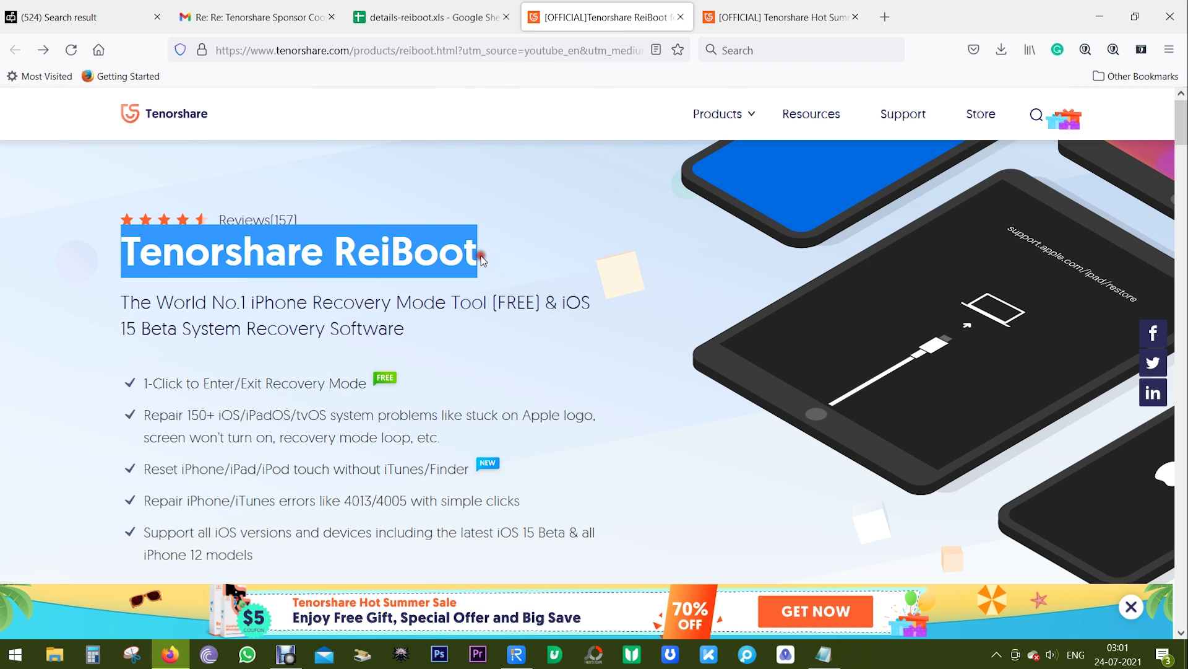
click(510, 265)
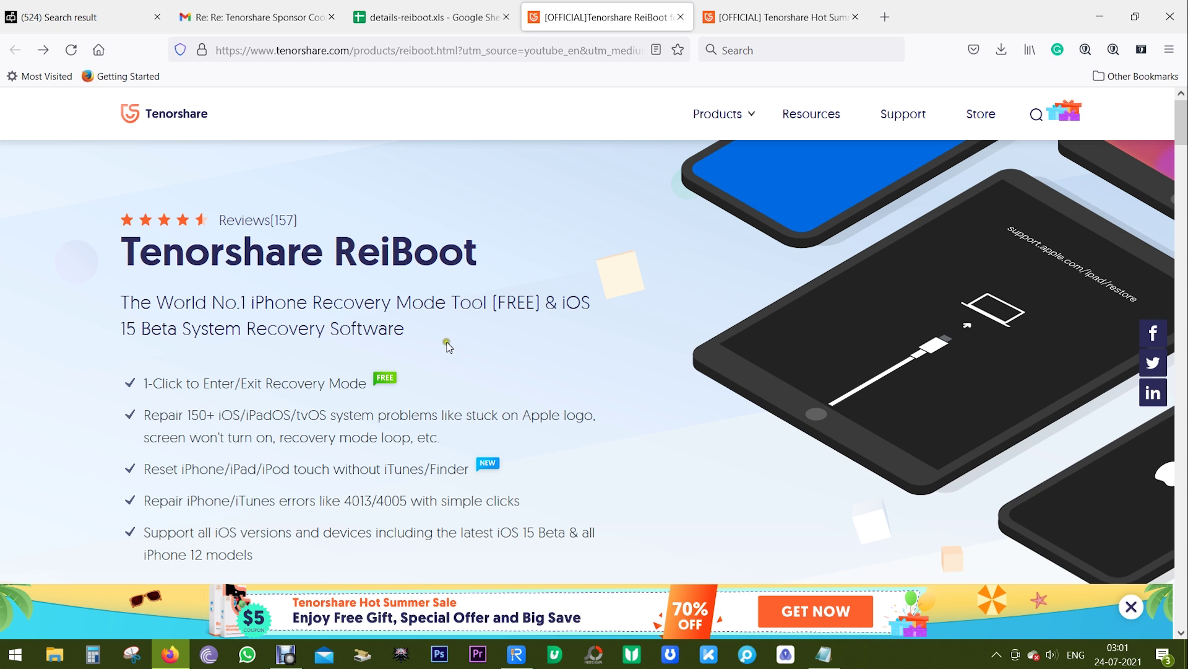
scroll(684, 413, down, 1)
scroll(684, 413, down, 1)
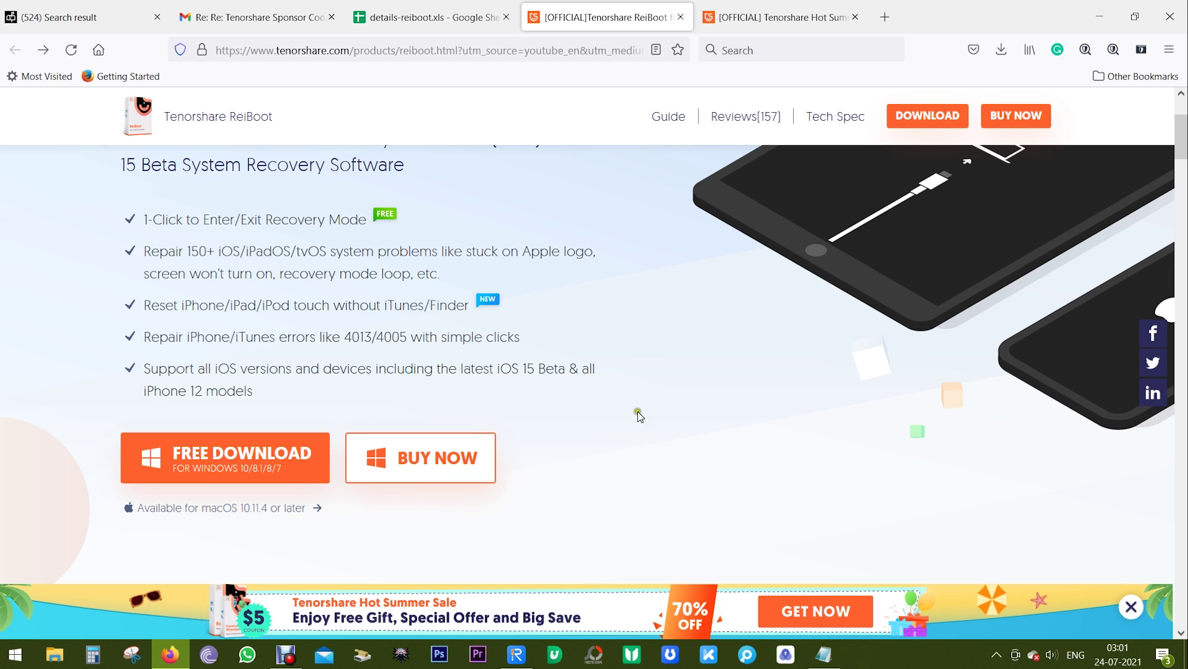
scroll(648, 414, down, 1)
Open the purchase page, view individual licences and the $79.95 Business plan, then return to Individuals.
click(415, 374)
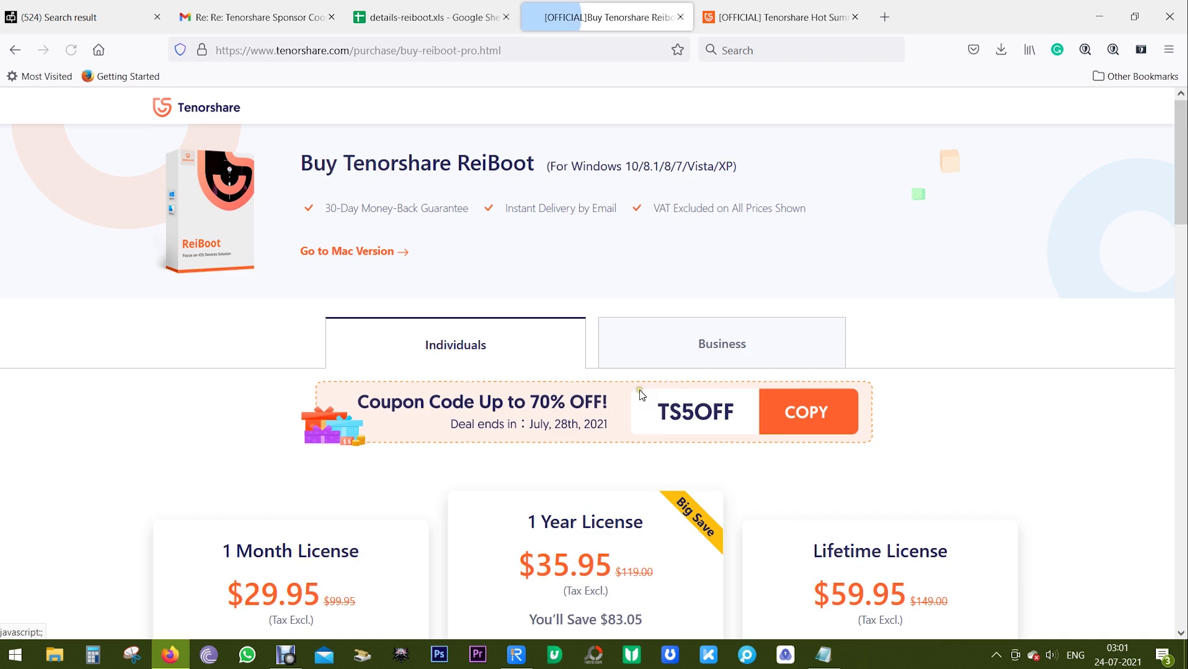
scroll(817, 427, down, 3)
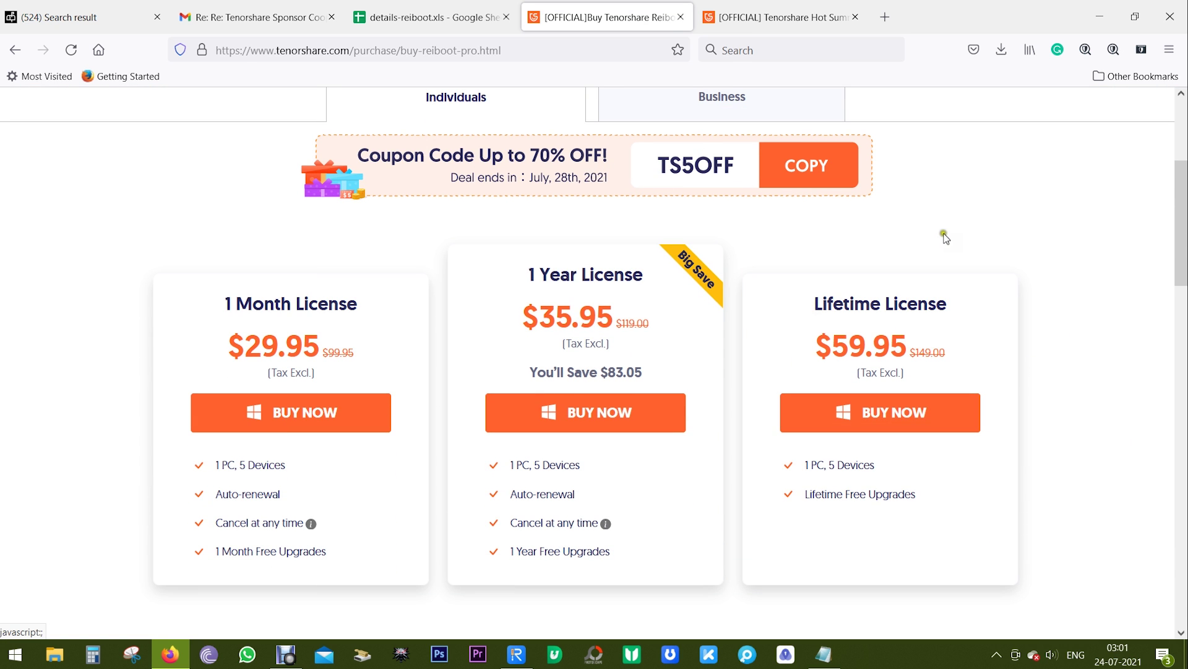
scroll(981, 347, down, 5)
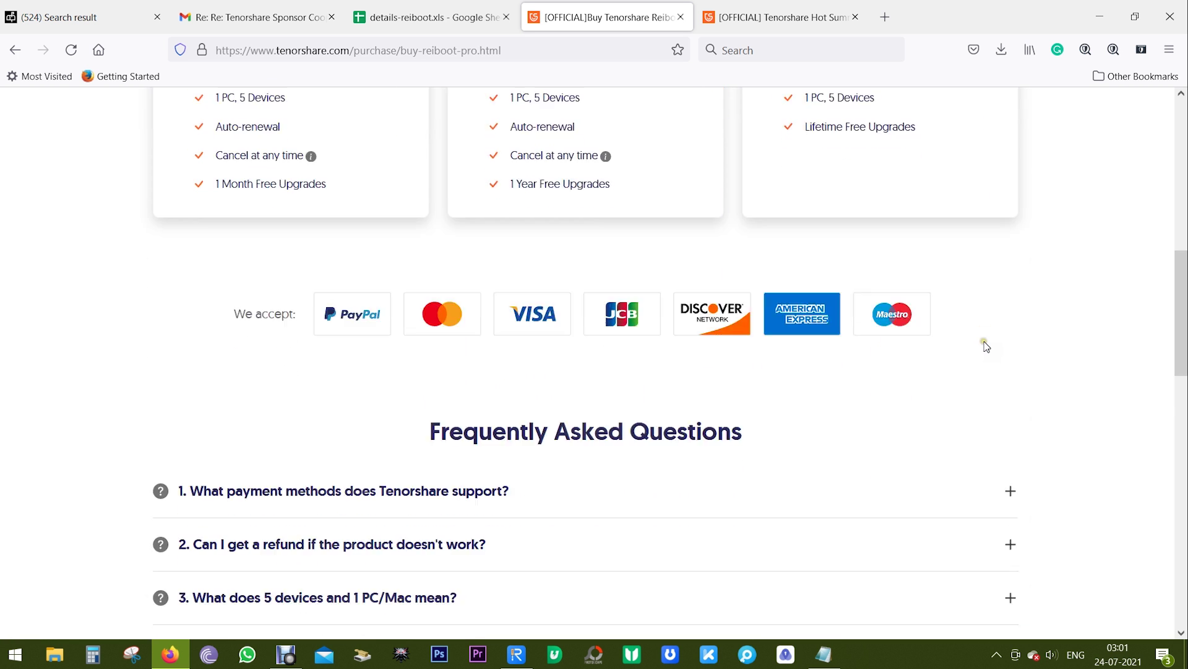
scroll(986, 346, up, 10)
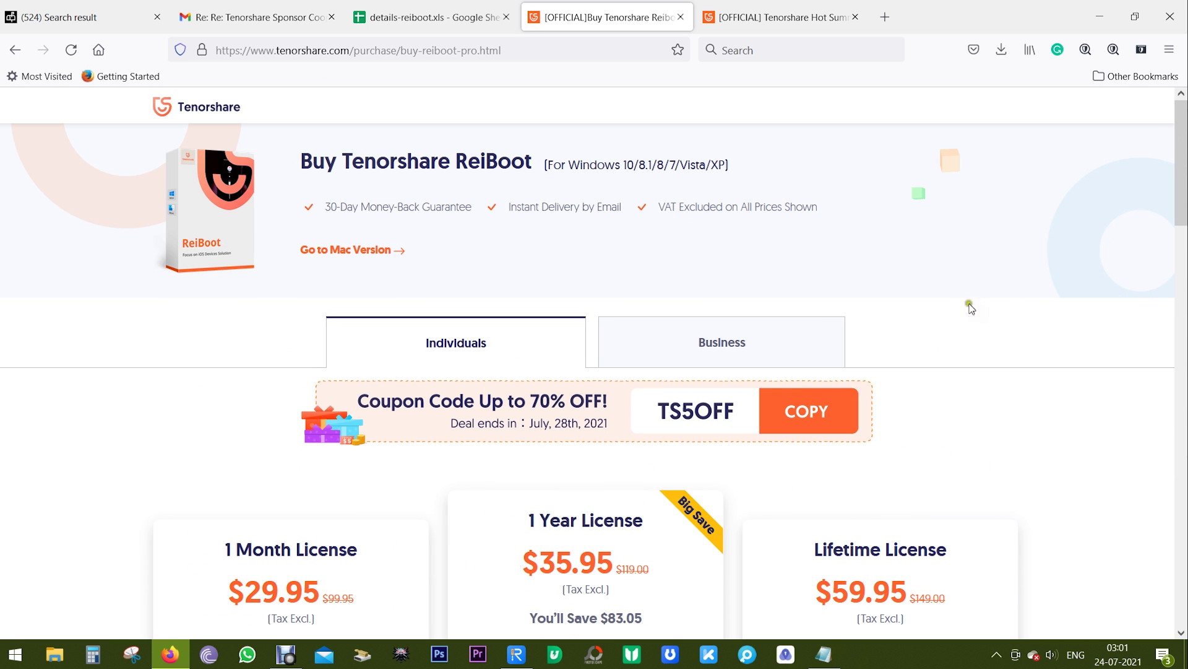
click(719, 347)
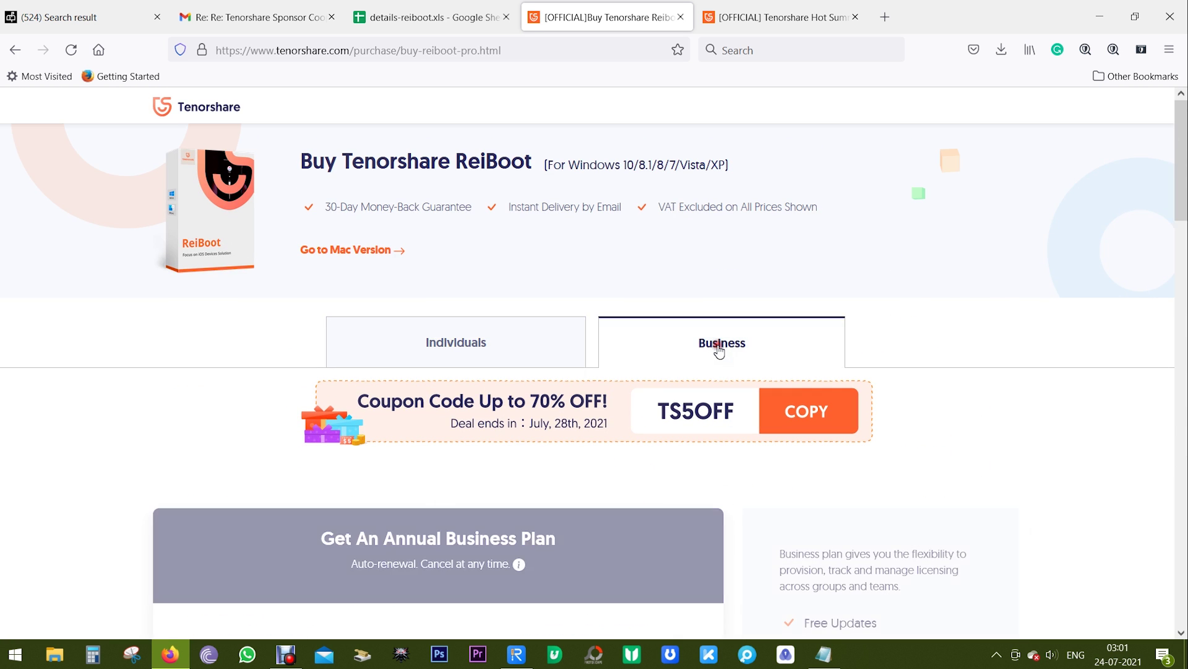
scroll(513, 339, down, 3)
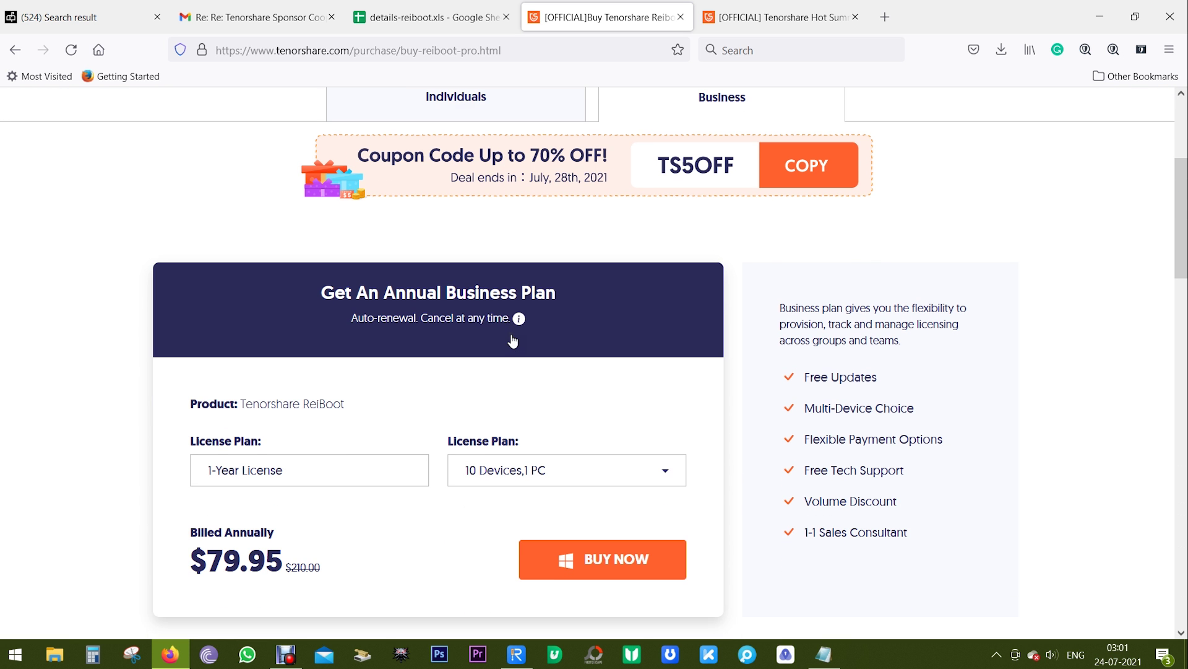
click(491, 109)
scroll(1051, 369, down, 5)
scroll(1051, 369, up, 10)
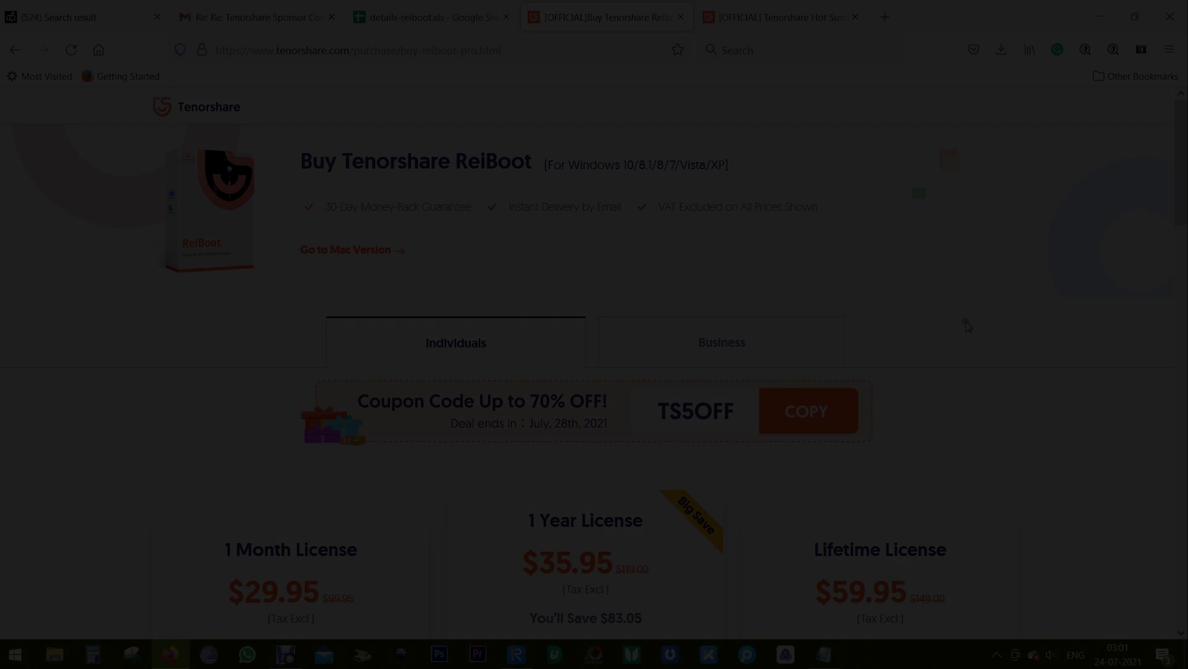